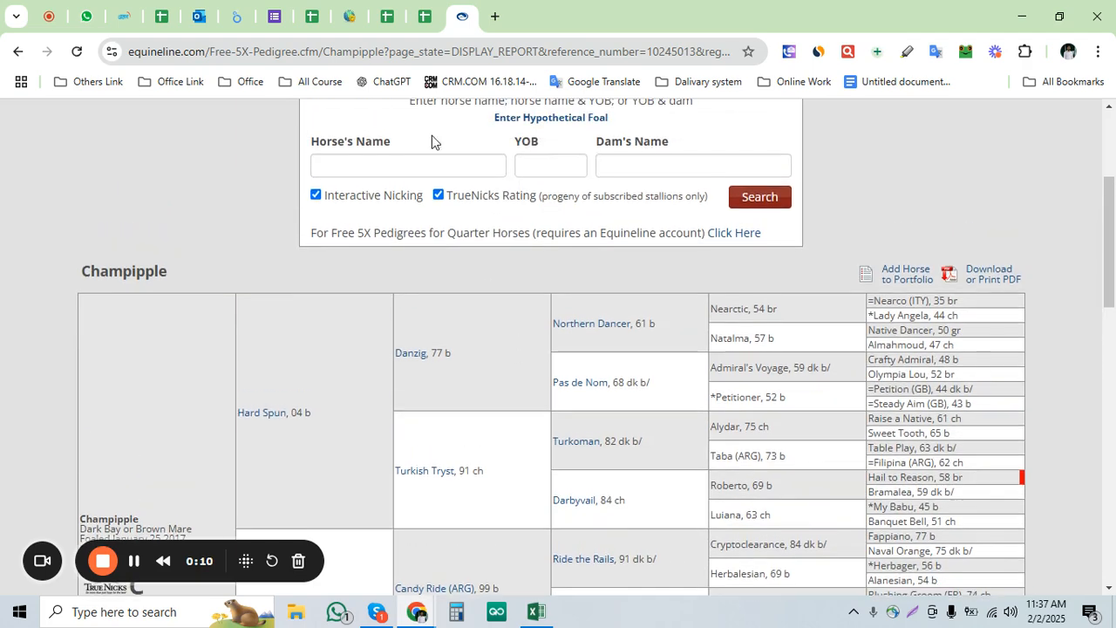
Copy the name and birth year of How Awesome Am I (A202:B202) from the EquinelineDams sheet
left_click(428, 16)
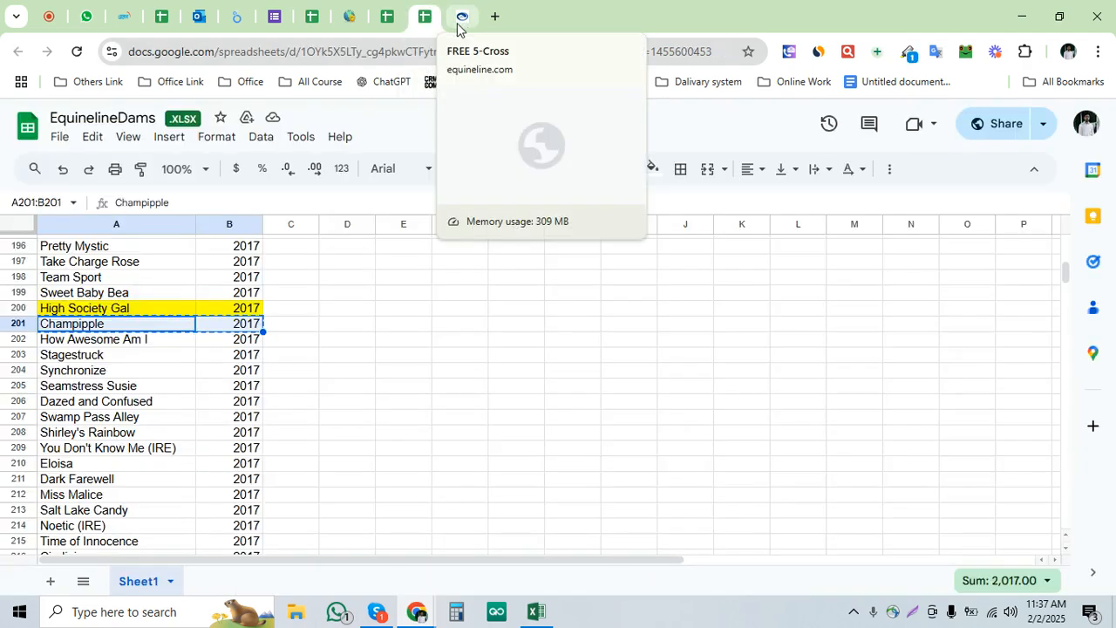
left_click(461, 17)
left_click(424, 16)
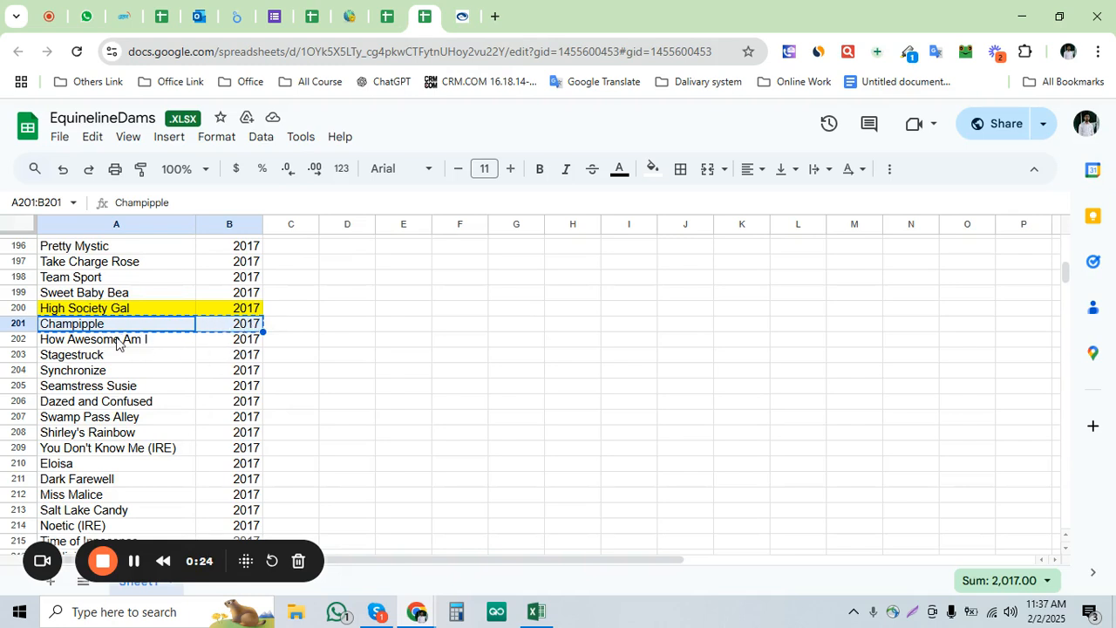
left_click_drag(133, 339, 229, 345)
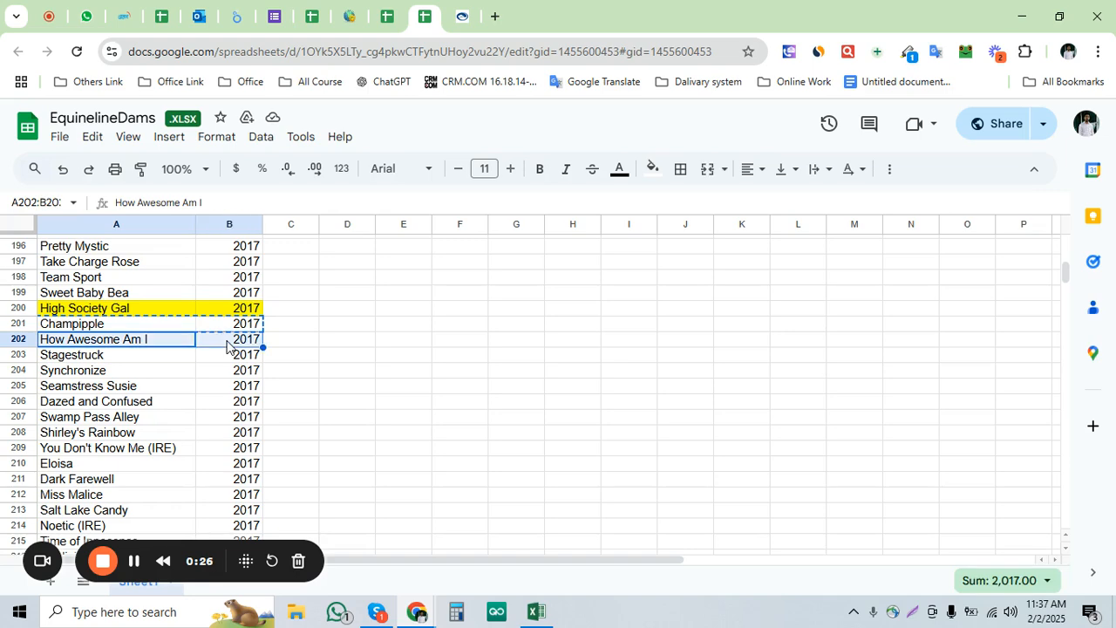
key("ctrl+c")
Fill in Equineline's Free 5-Cross Pedigree search with the horse name How Awesome Am I and YOB 2017
left_click(462, 10)
scroll(393, 256, "up", 2)
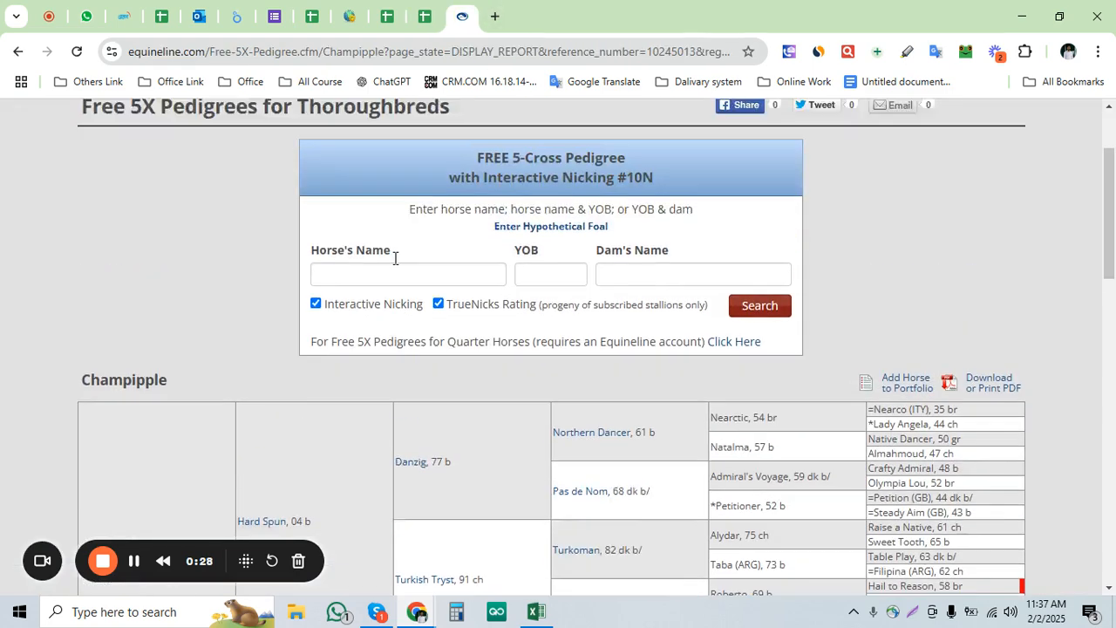
left_click(383, 328)
key("ctrl+v")
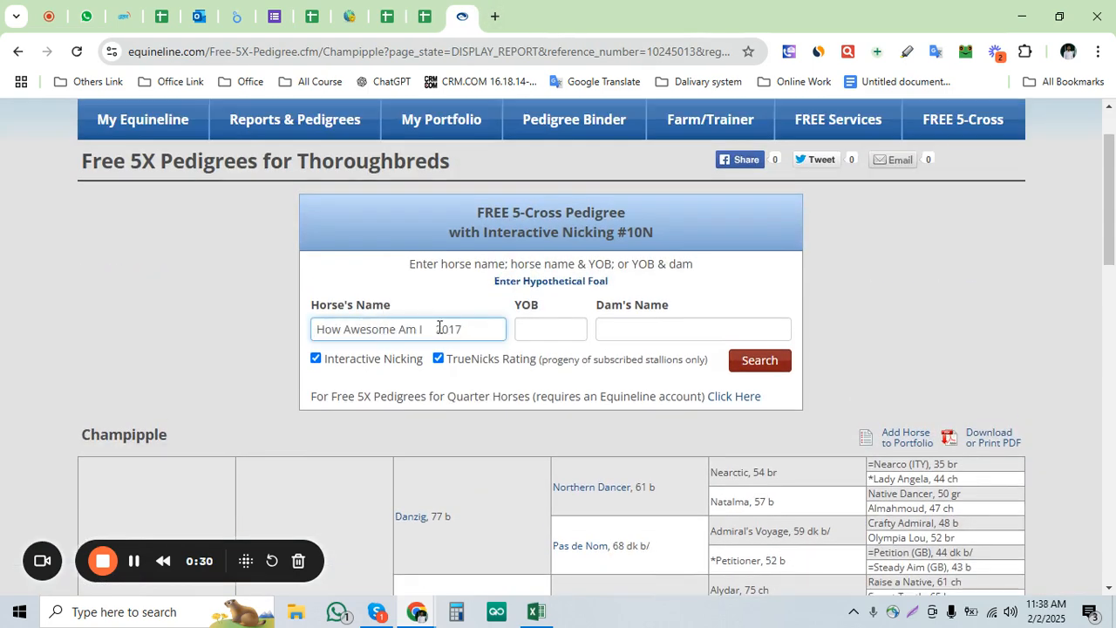
left_click(557, 332)
type("2017")
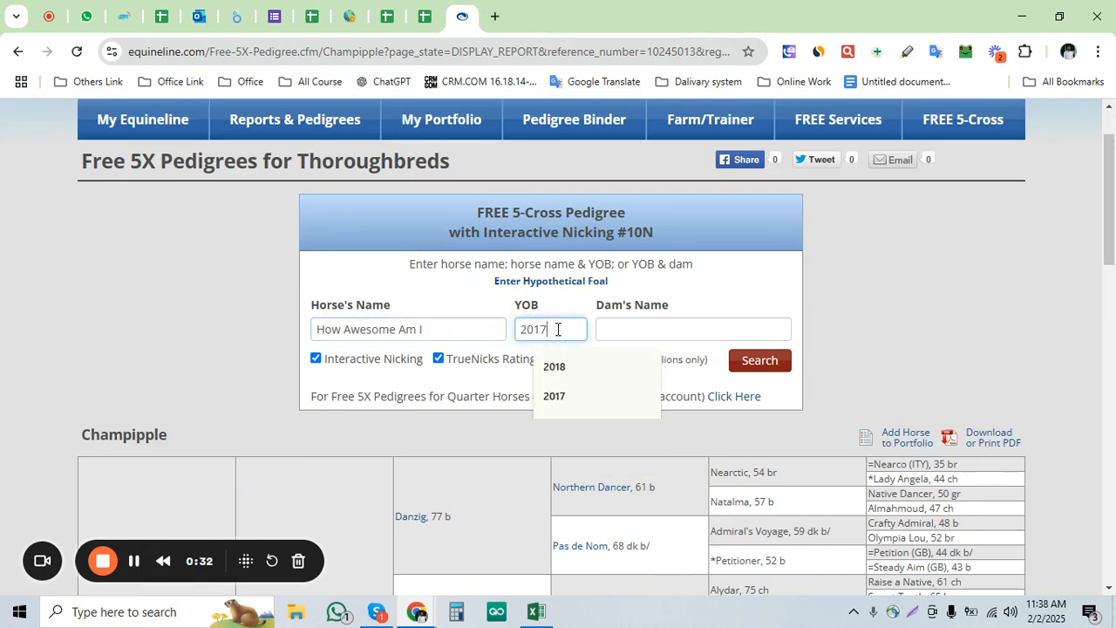
left_click_drag(440, 330, 248, 325)
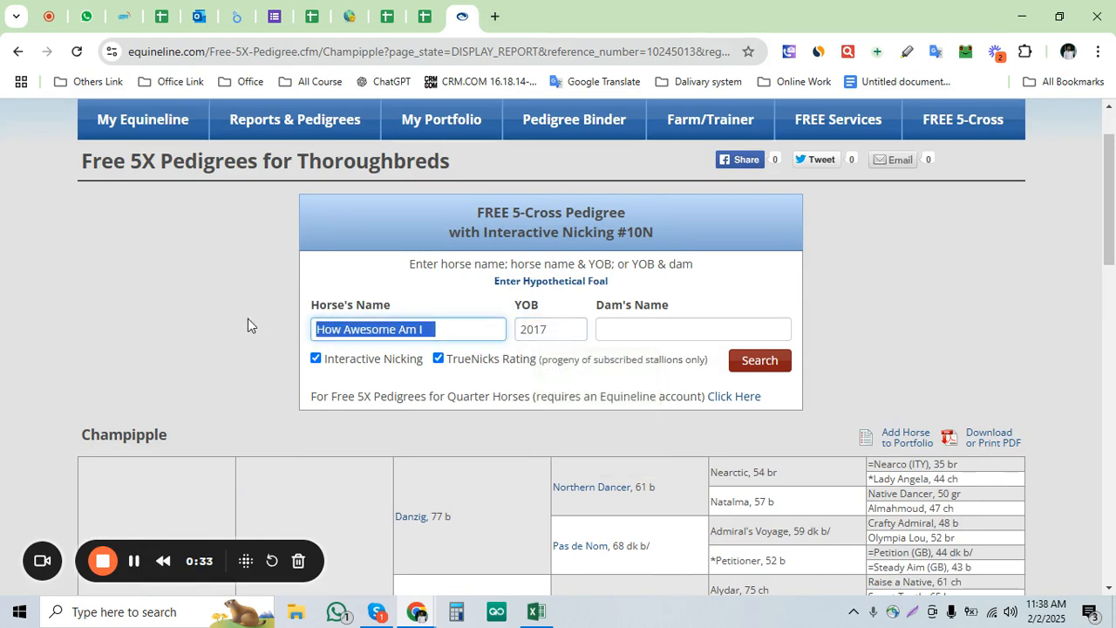
triple_click(397, 312)
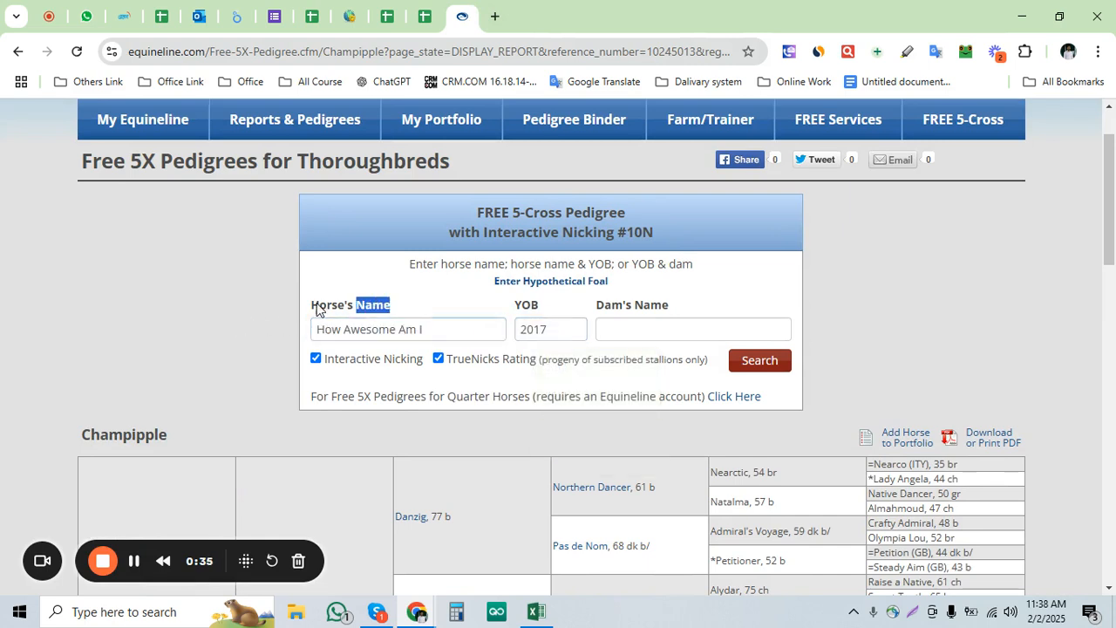
double_click(537, 329)
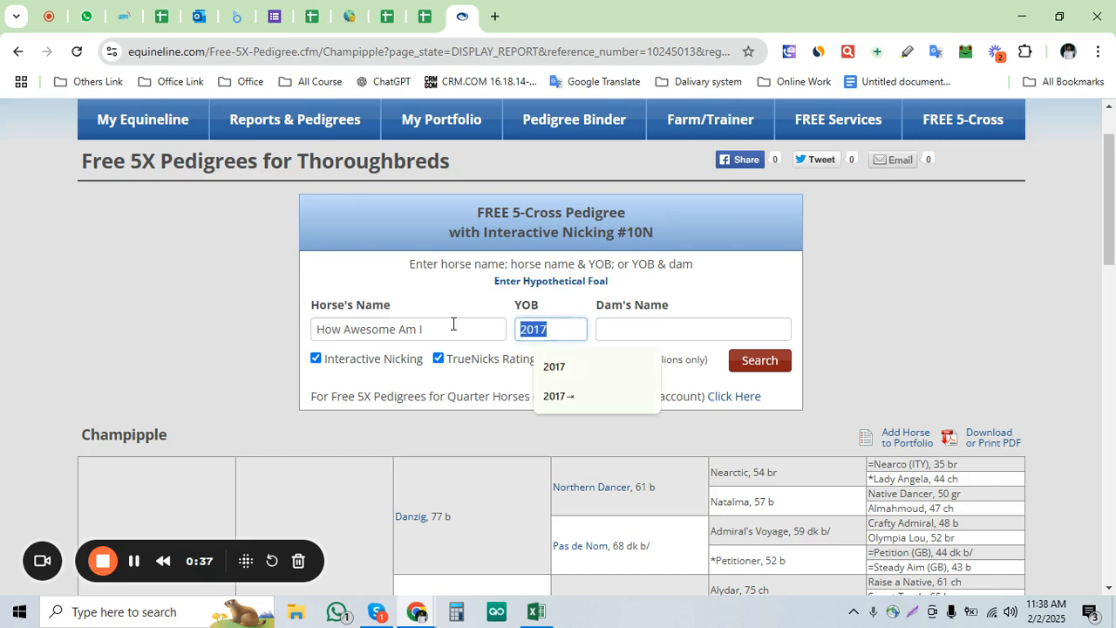
Submit the horse search, complete the reCAPTCHA check and open the free 5-cross pedigree
left_click(768, 366)
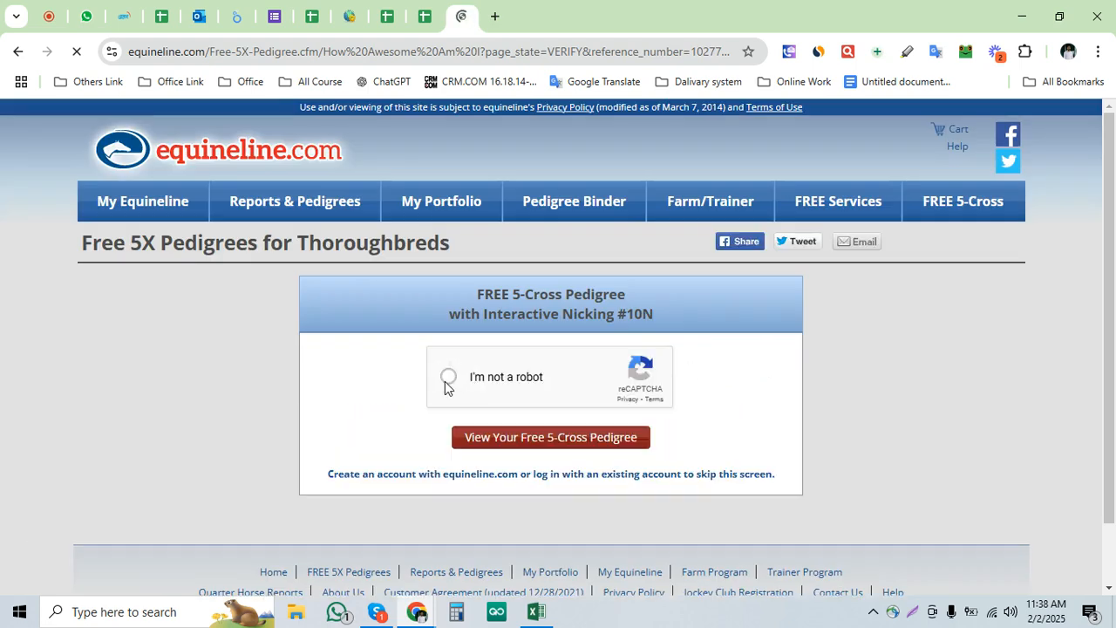
left_click(444, 376)
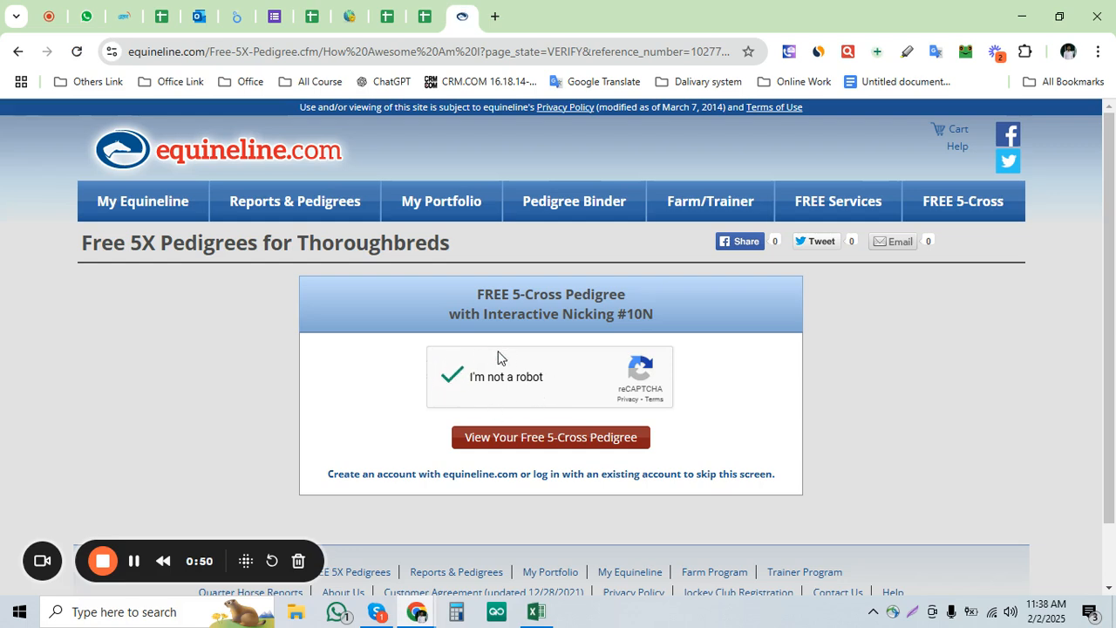
left_click(526, 438)
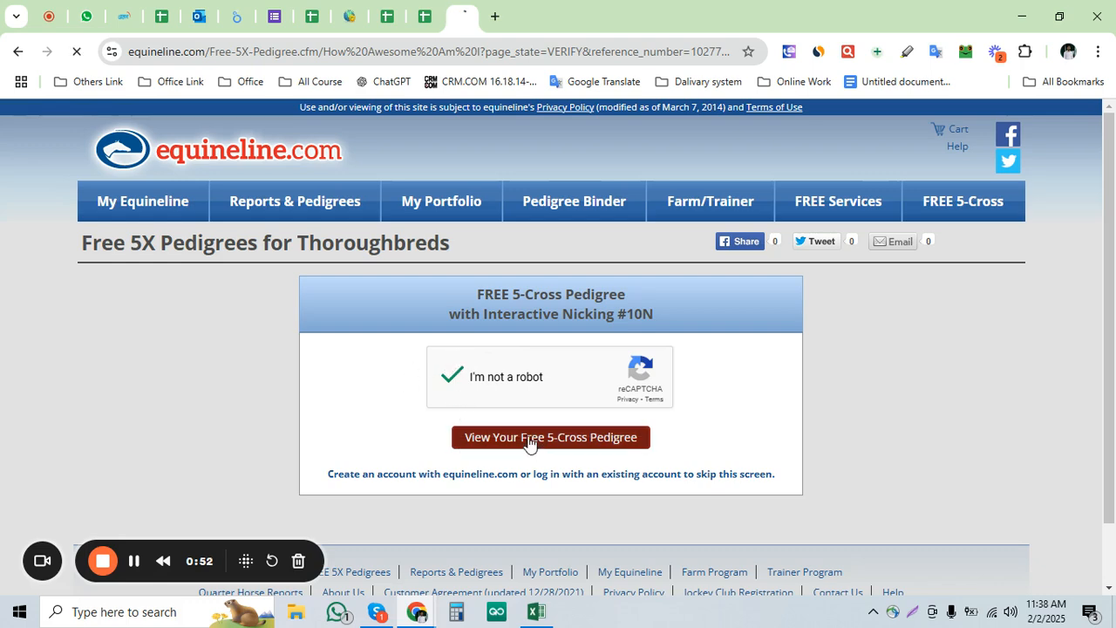
Copy the How Awesome Am I report from its name heading through the last Inbreeding line
scroll(349, 358, "down", 3)
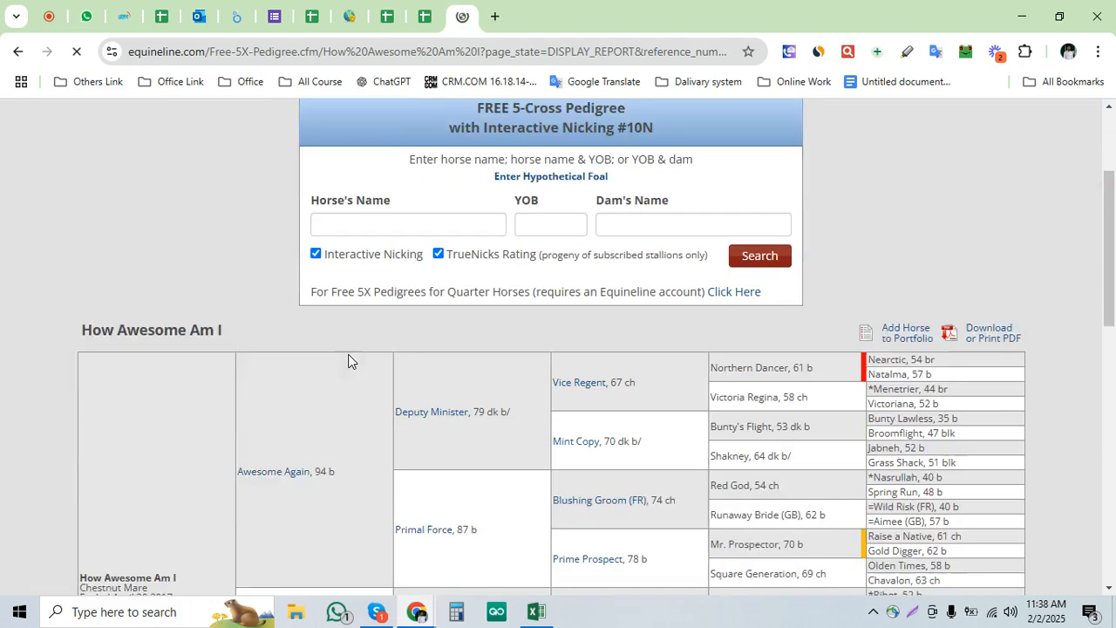
scroll(614, 369, "down", 4)
scroll(324, 352, "up", 3)
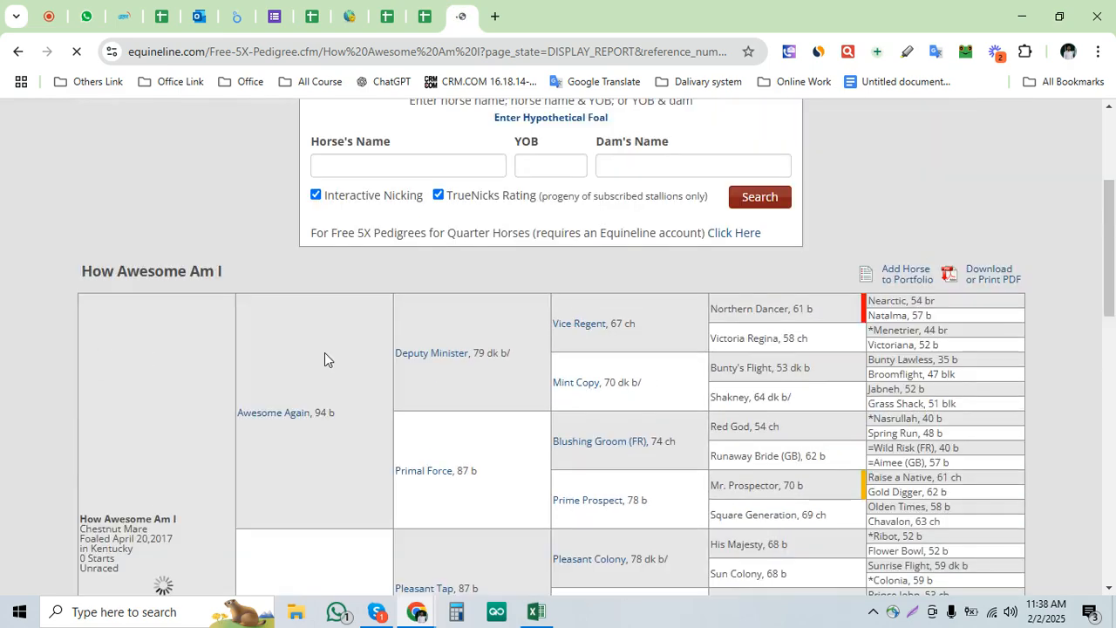
left_click_drag(85, 270, 229, 377)
scroll(107, 348, "down", 5)
scroll(115, 363, "down", 1)
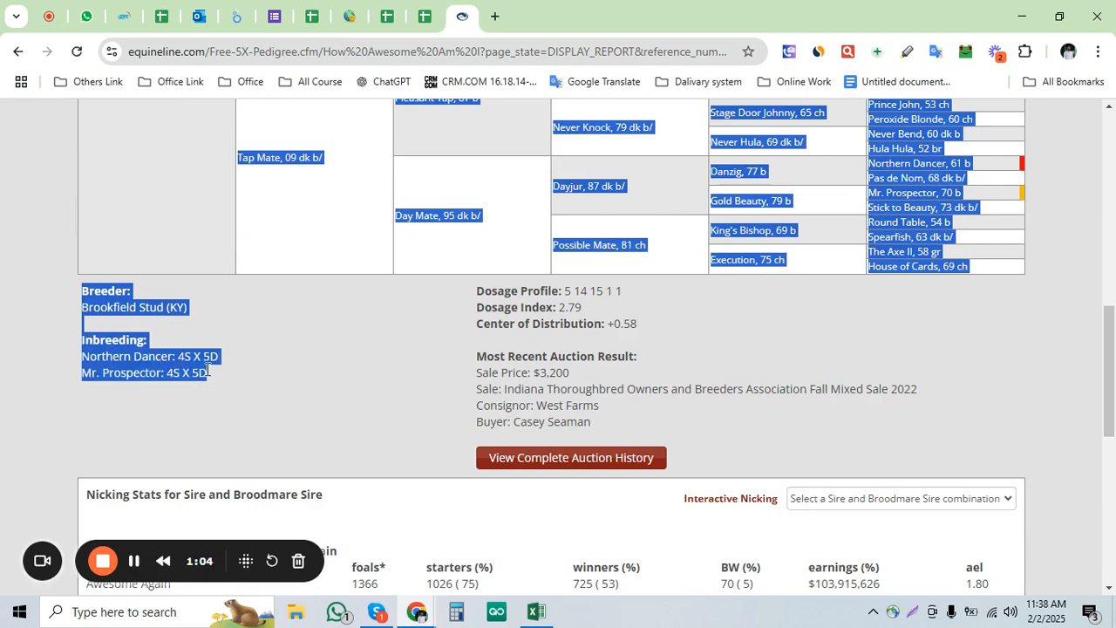
right_click(183, 363)
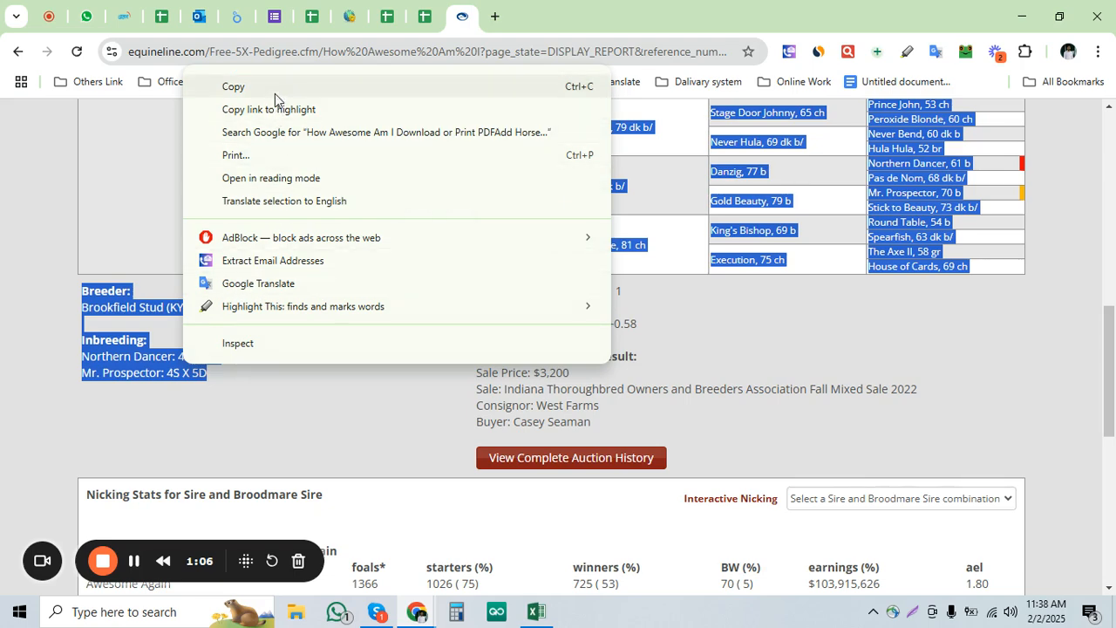
left_click(275, 92)
Compare the horse name heading on the pedigree report with the name in row 202 of the EquinelineDams sheet
scroll(236, 276, "up", 1)
scroll(237, 276, "up", 5)
left_click(71, 279)
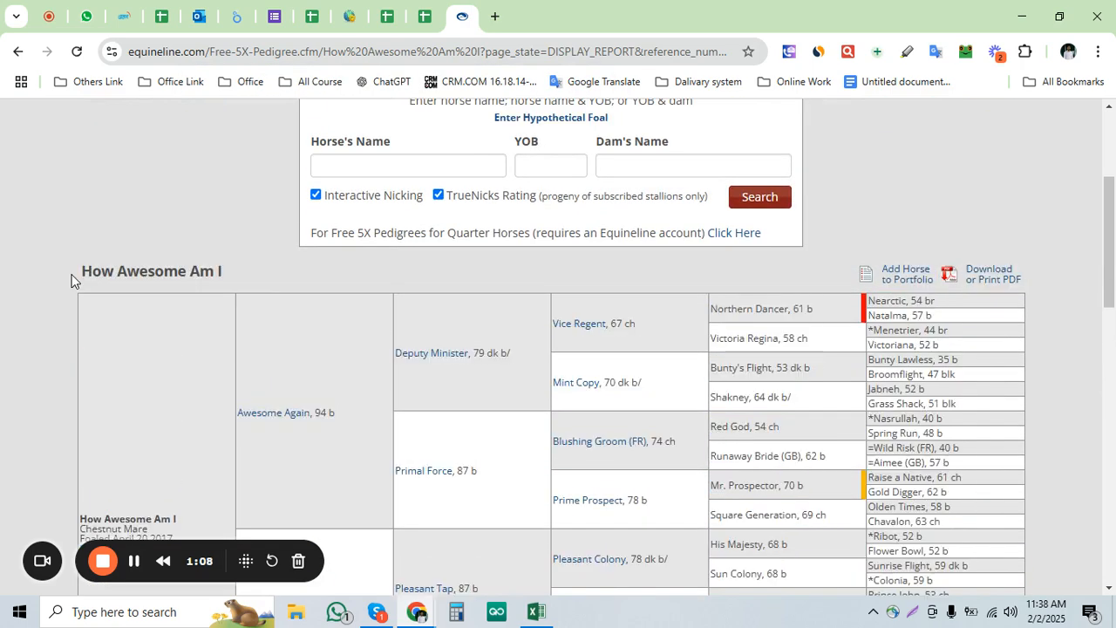
left_click_drag(82, 272, 224, 276)
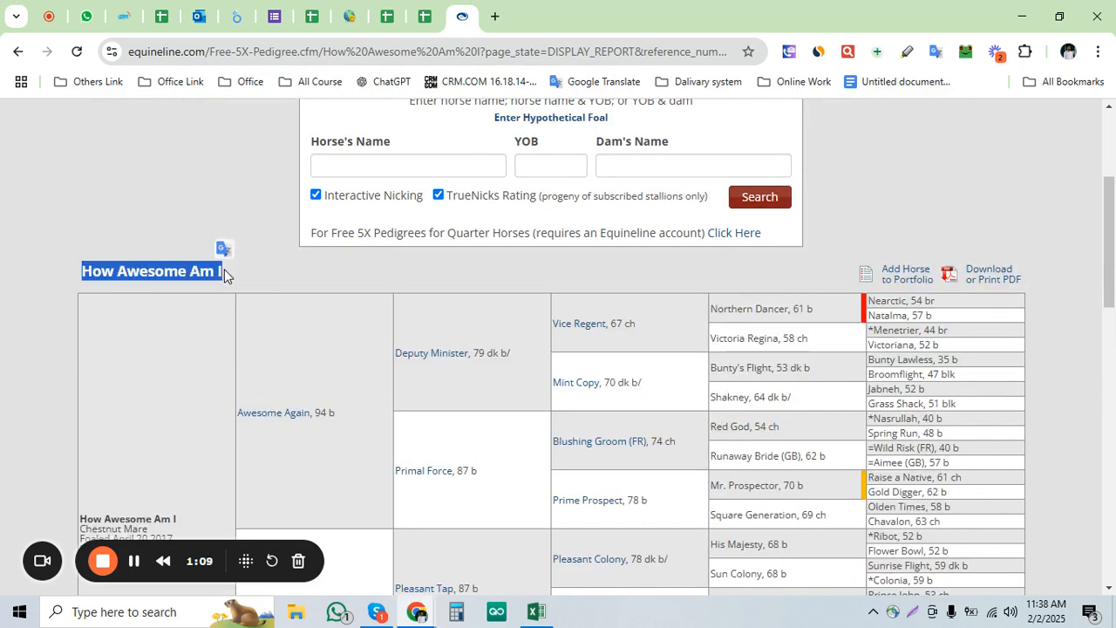
left_click(427, 16)
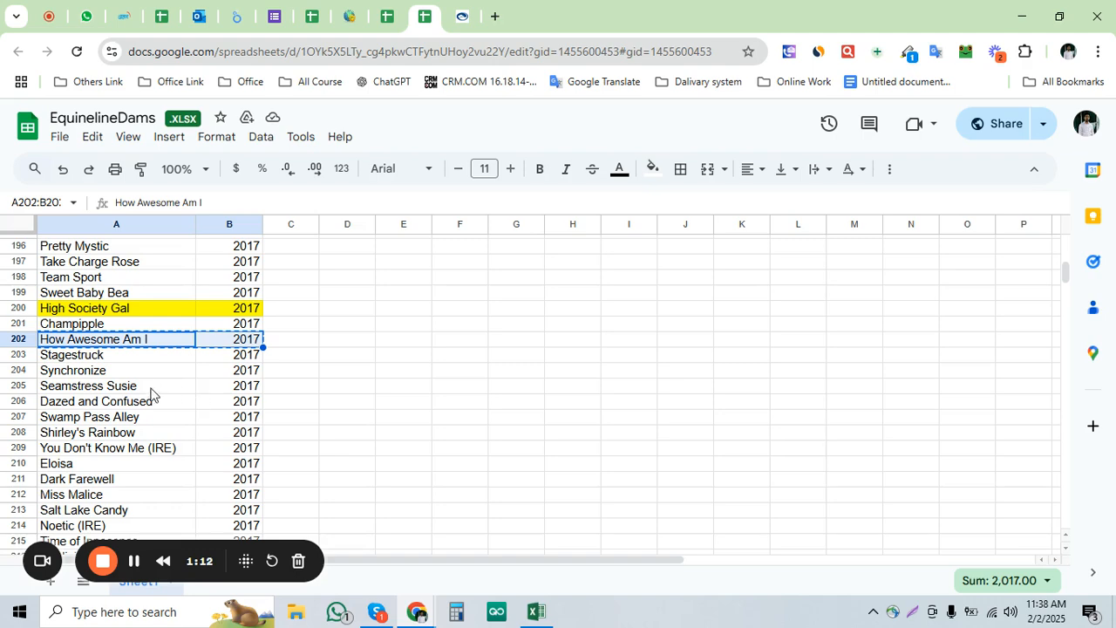
left_click(140, 346)
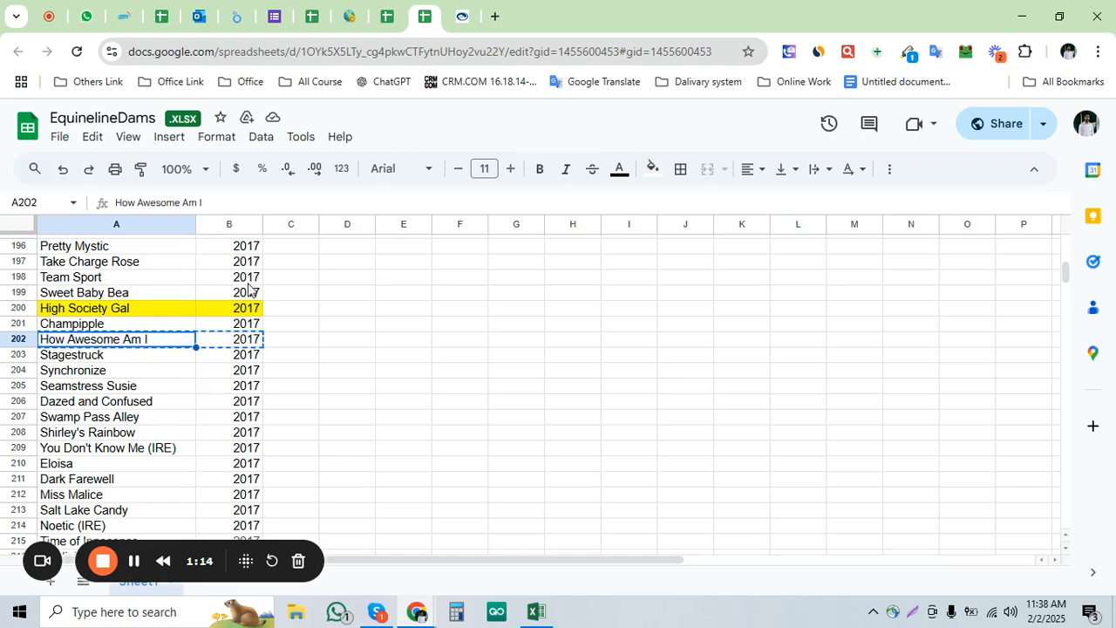
left_click(462, 15)
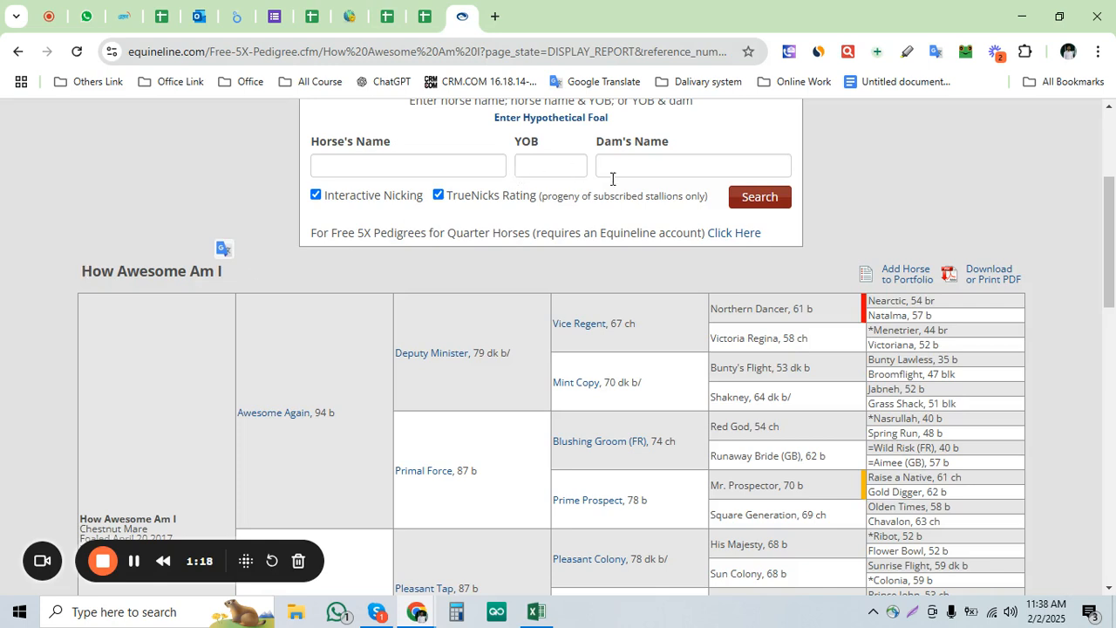
left_click_drag(83, 270, 239, 276)
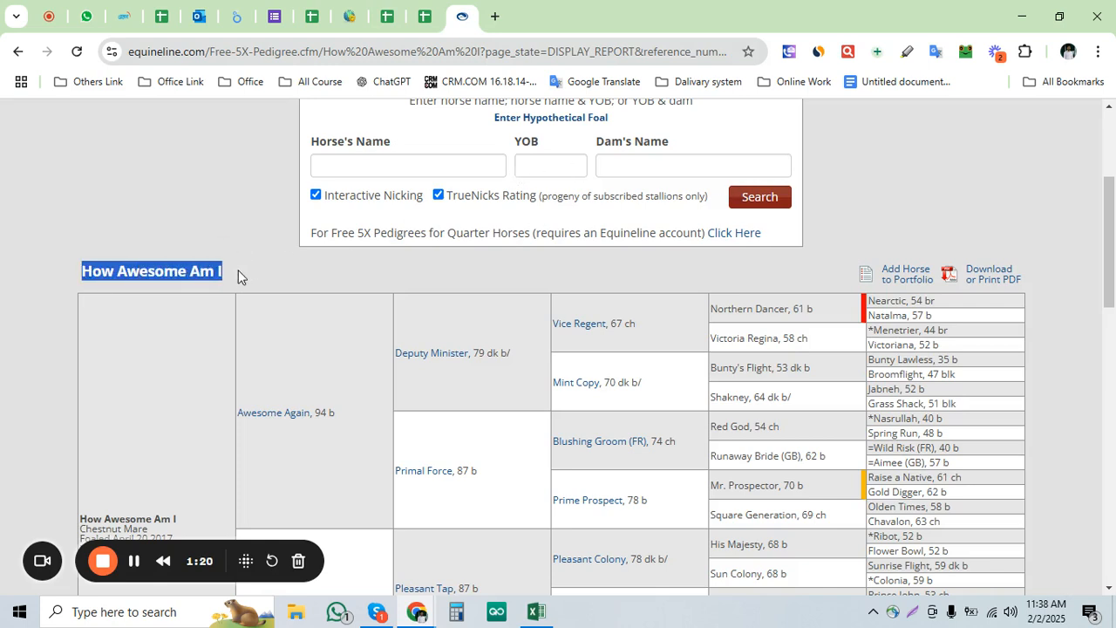
left_click(440, 21)
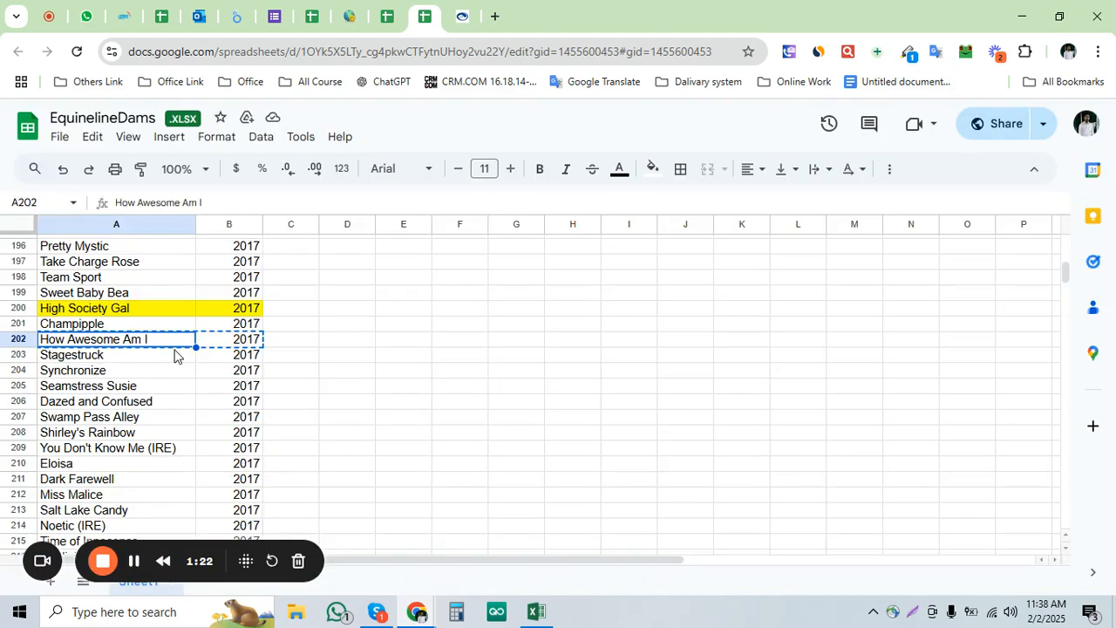
left_click(462, 16)
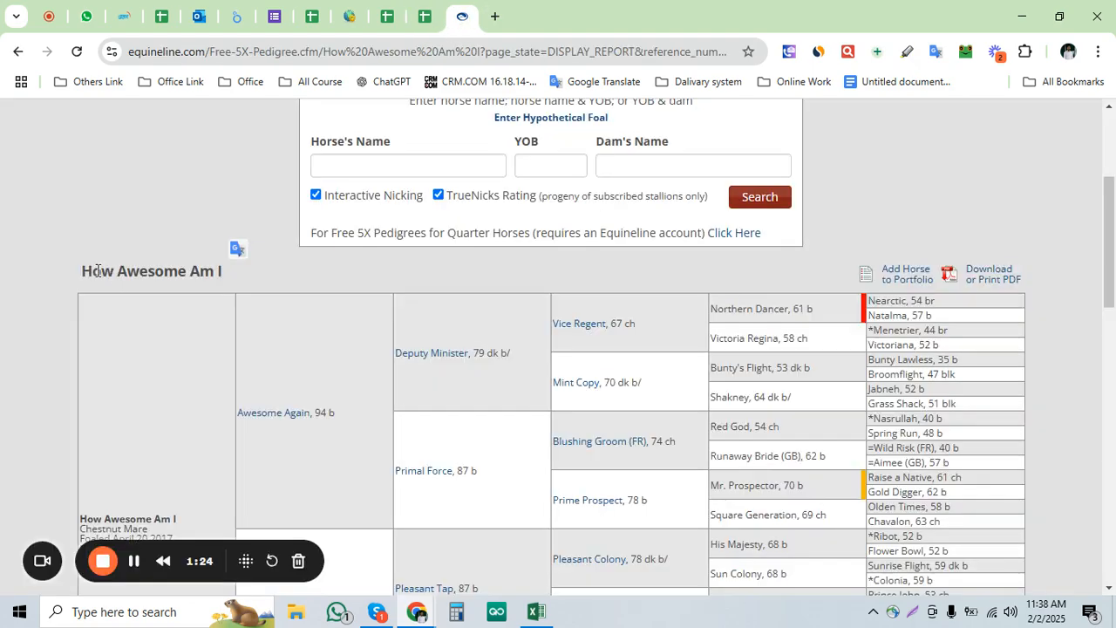
Select the pedigree report from the How Awesome Am I heading to the end of the Inbreeding section and copy it
left_click_drag(84, 271, 217, 306)
scroll(212, 361, "down", 7)
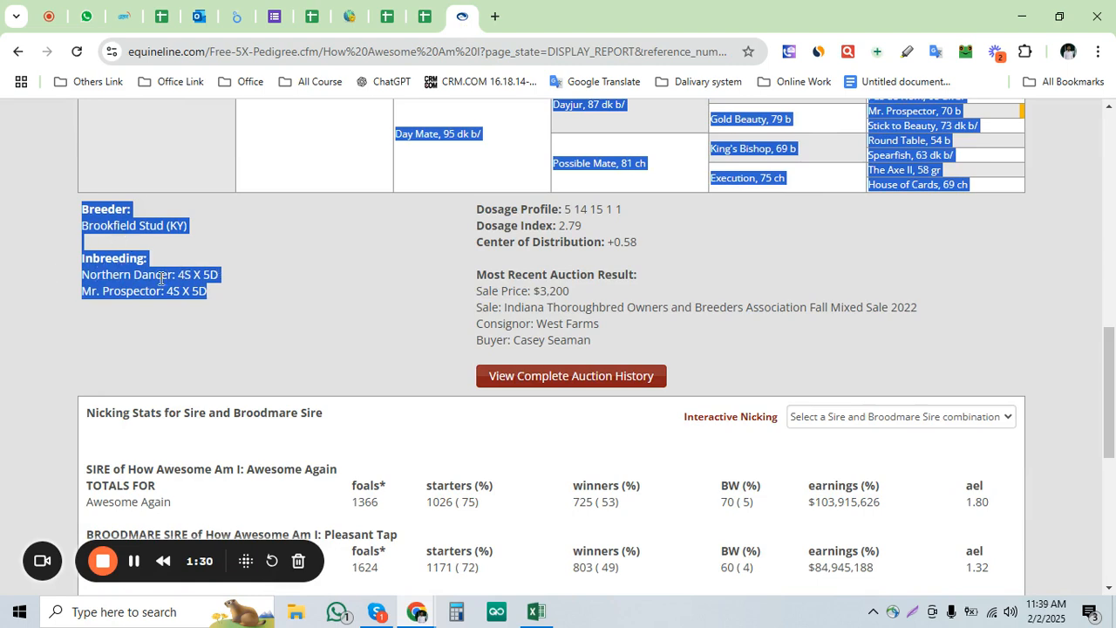
scroll(216, 310, "up", 4)
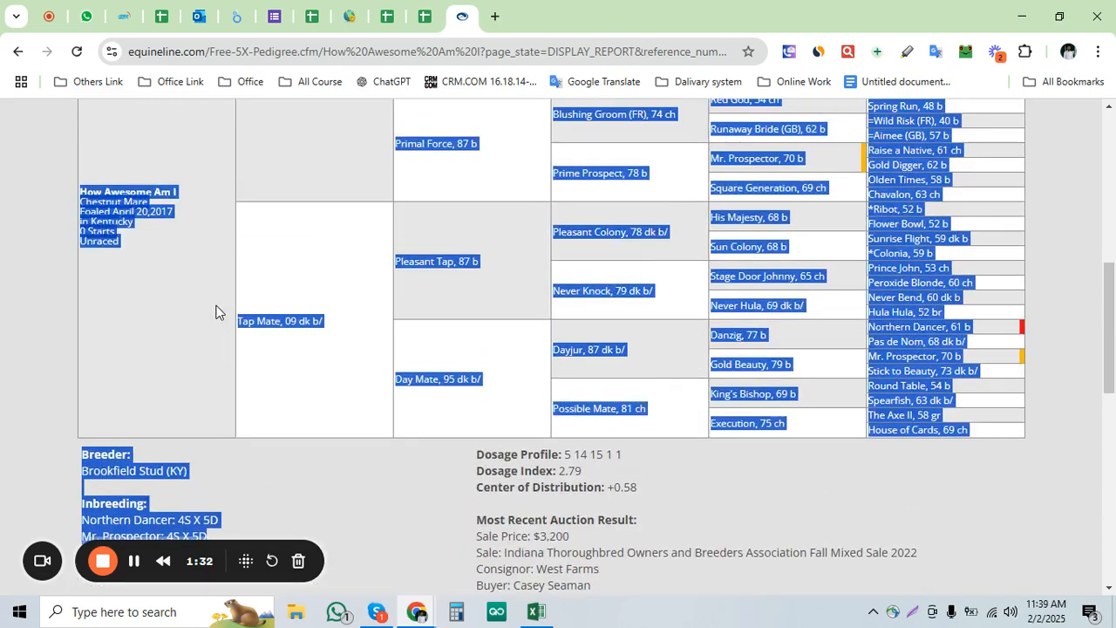
scroll(257, 345, "down", 4)
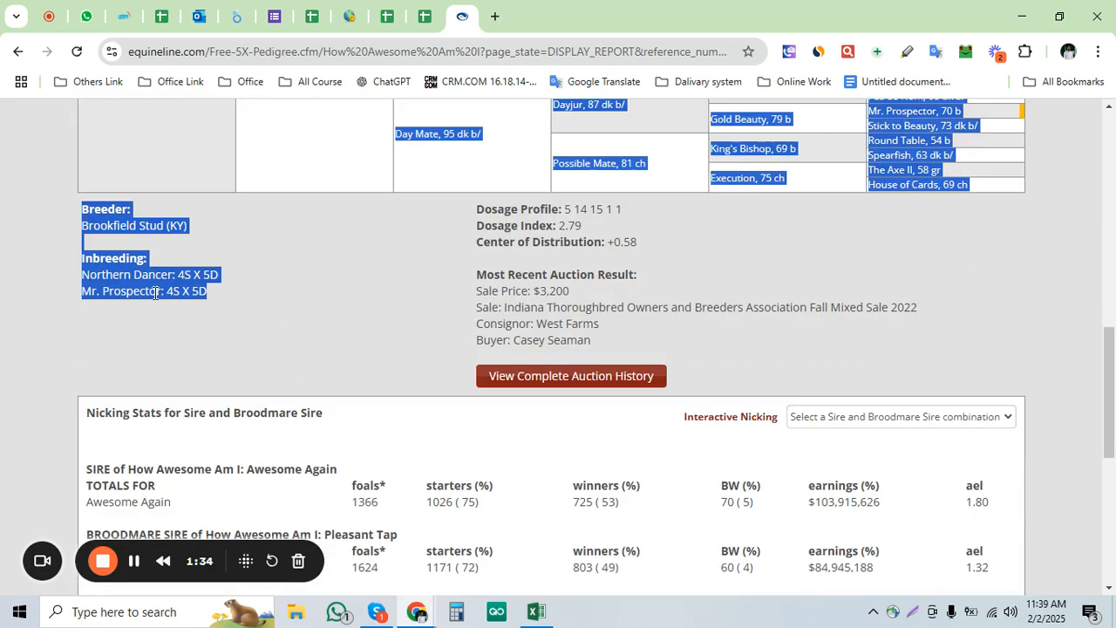
right_click(155, 293)
left_click(220, 312)
Switch to the EquinelineOutput workbook in Excel, paste the pedigree at A15812 and turn off text wrapping for the pasted cells
left_click(537, 611)
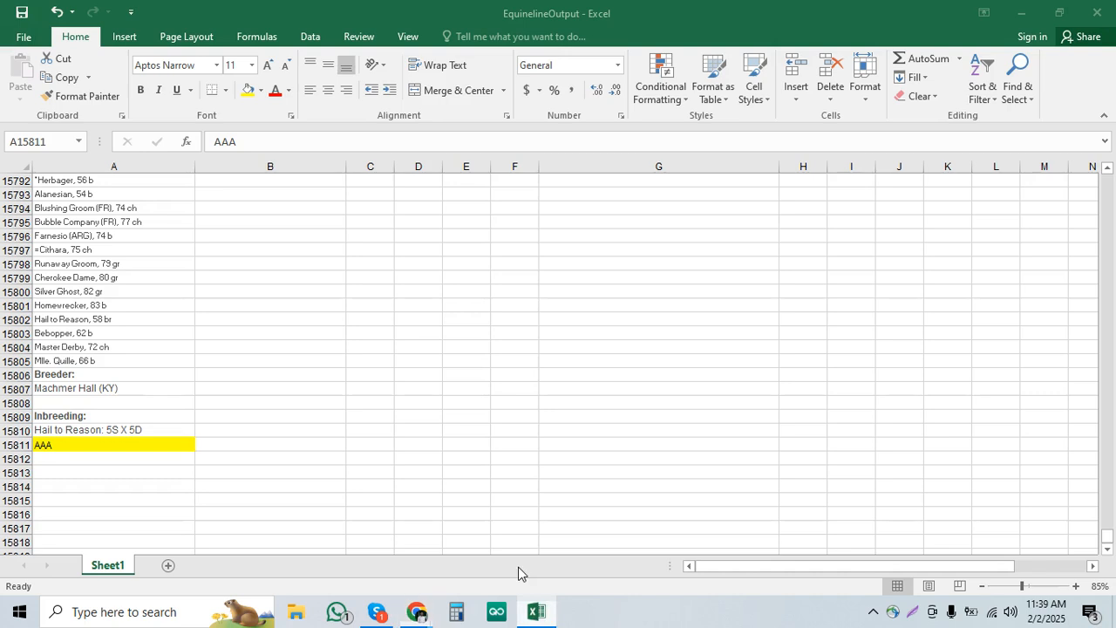
left_click(114, 458)
key("ctrl+v")
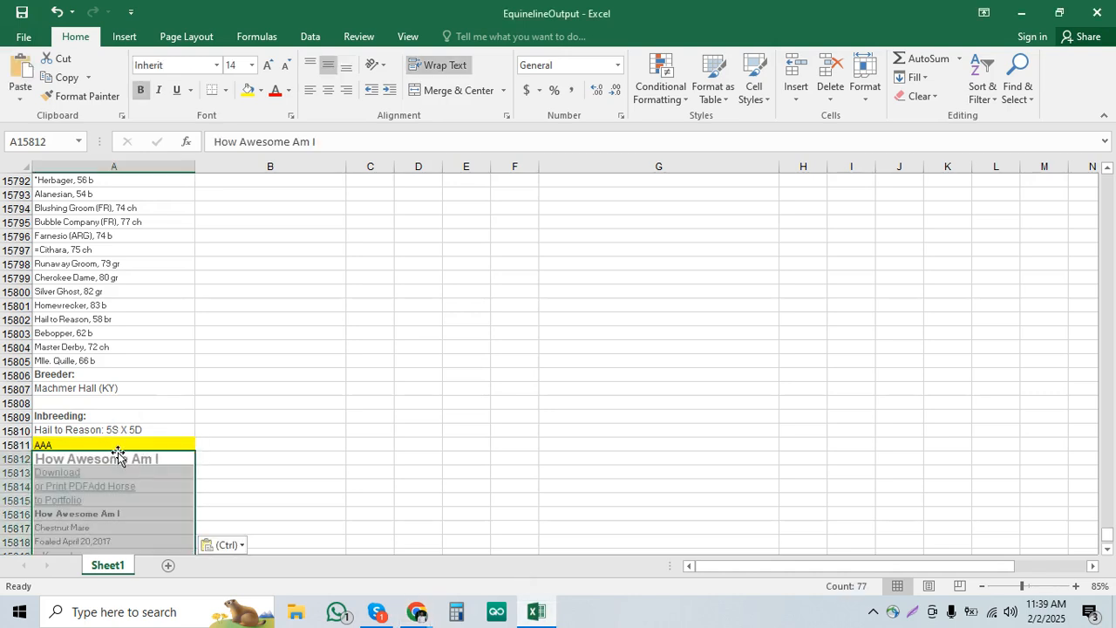
scroll(129, 293, "down", 3)
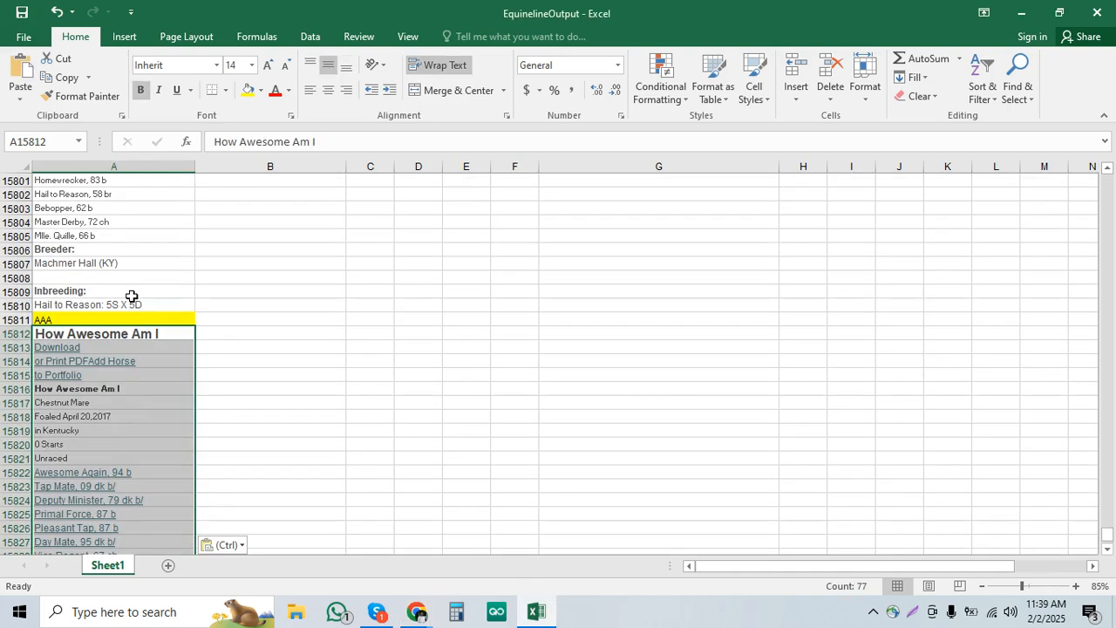
left_click(436, 69)
scroll(123, 418, "down", 10)
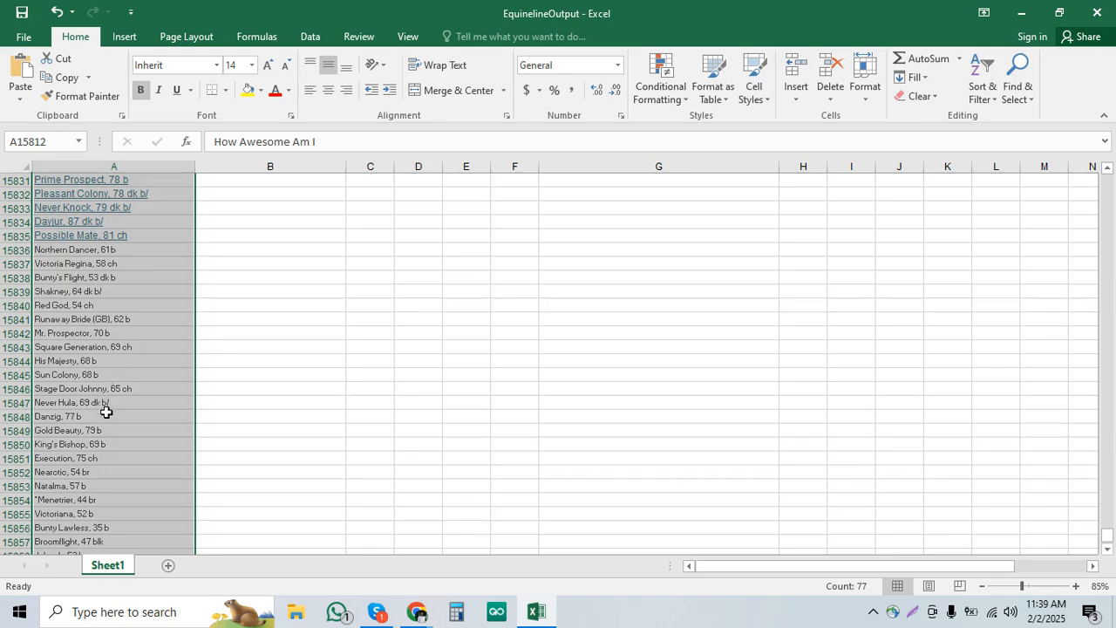
scroll(105, 412, "up", 3)
scroll(105, 412, "up", 6)
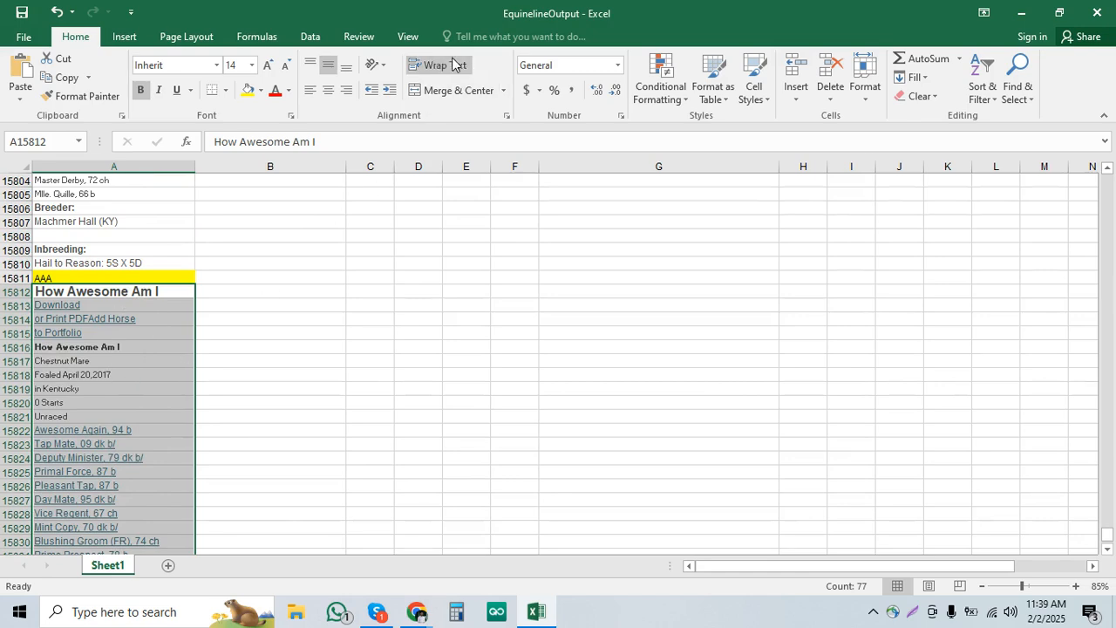
Copy the yellow AAA separator from A15811 into A15890, directly below the pasted pedigree
left_click(104, 276)
key("ctrl+c")
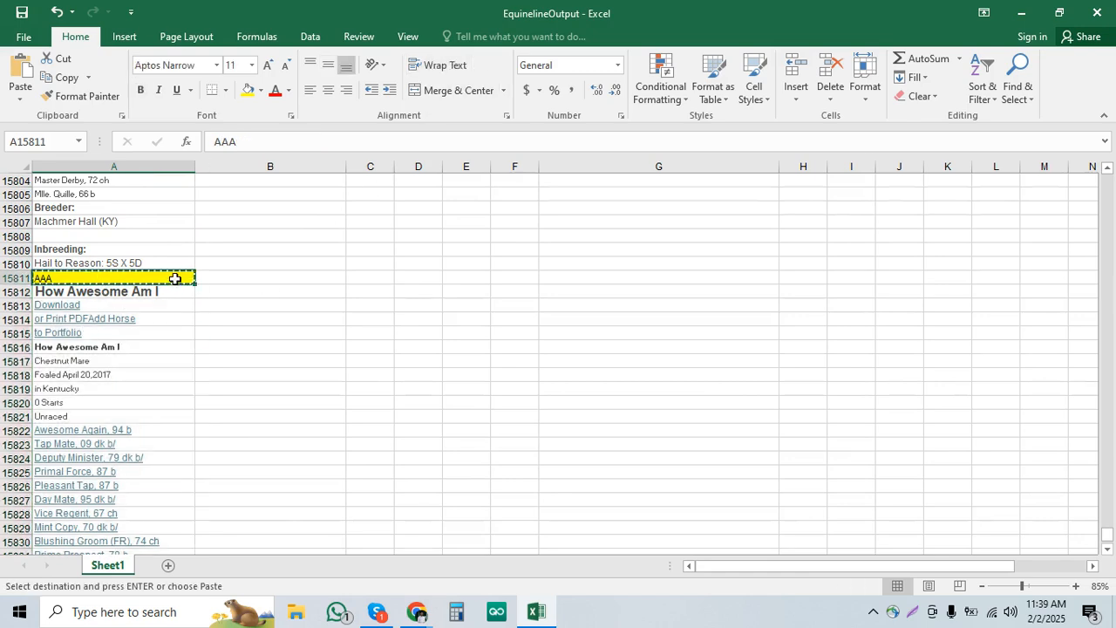
scroll(179, 288, "down", 20)
scroll(172, 346, "up", 1)
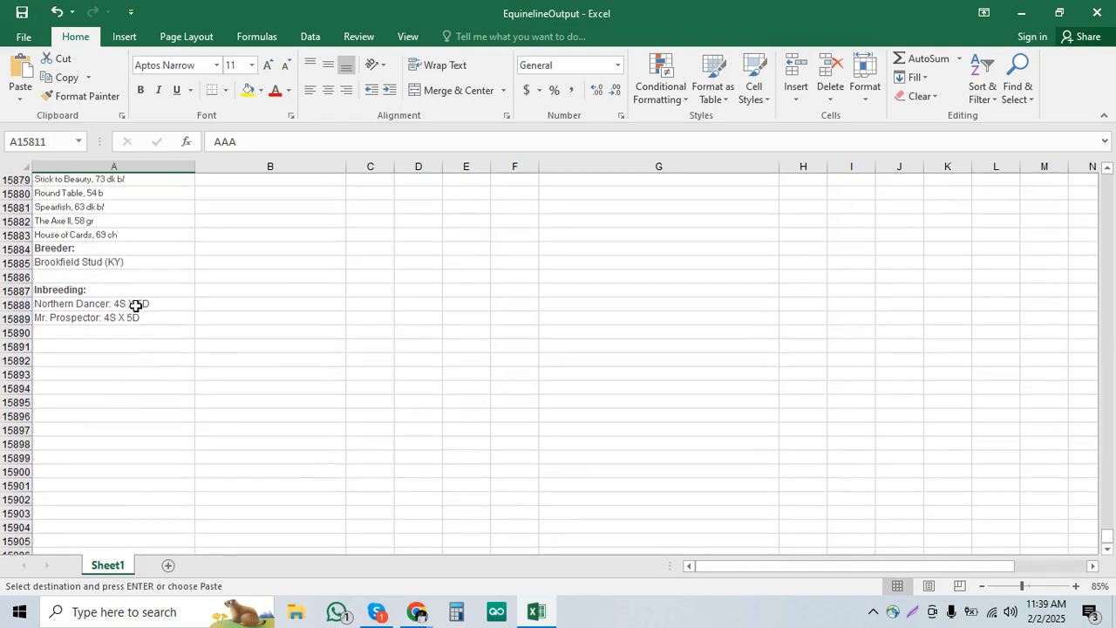
left_click(107, 332)
key("ctrl+v")
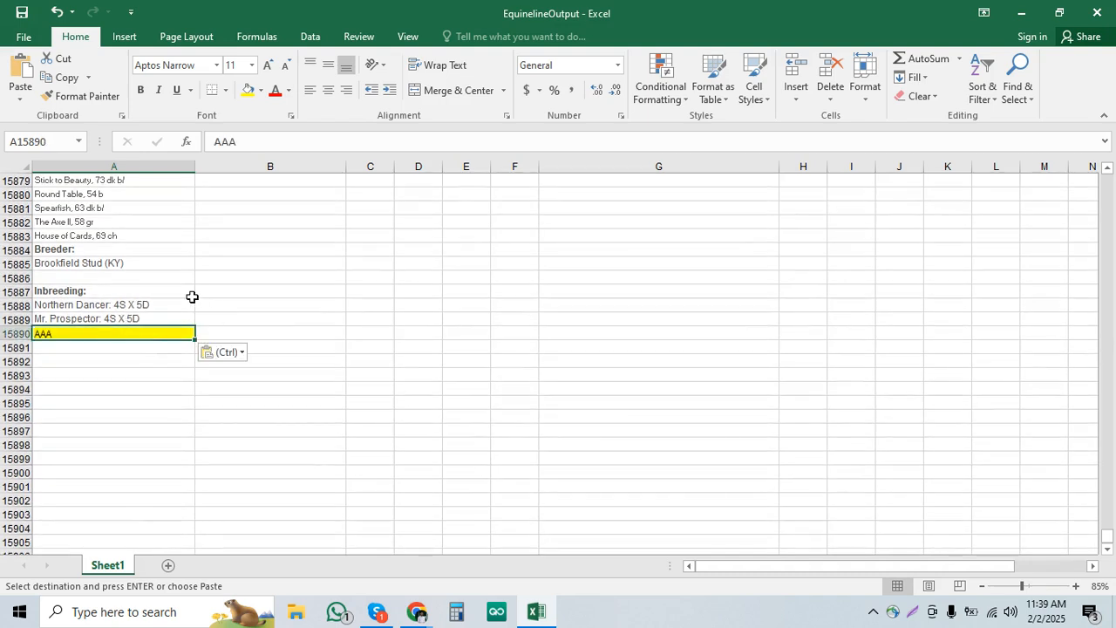
Switch to the EquinelineDams sheet in Chrome and copy the name and year of Stagestruck in A203:B203
left_click(415, 612)
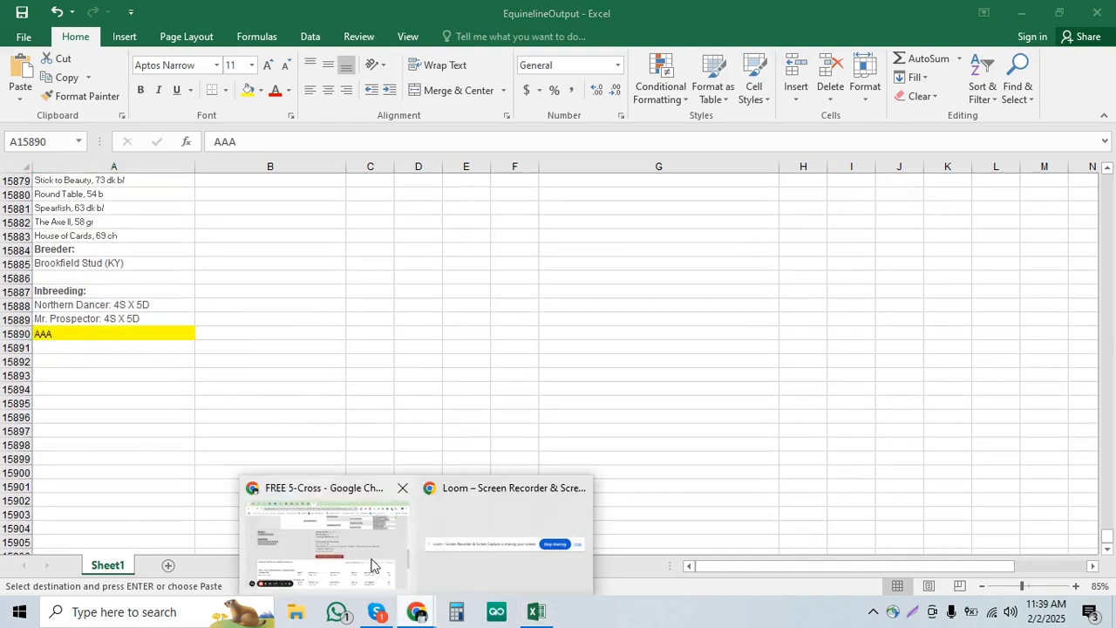
left_click(334, 525)
left_click(424, 16)
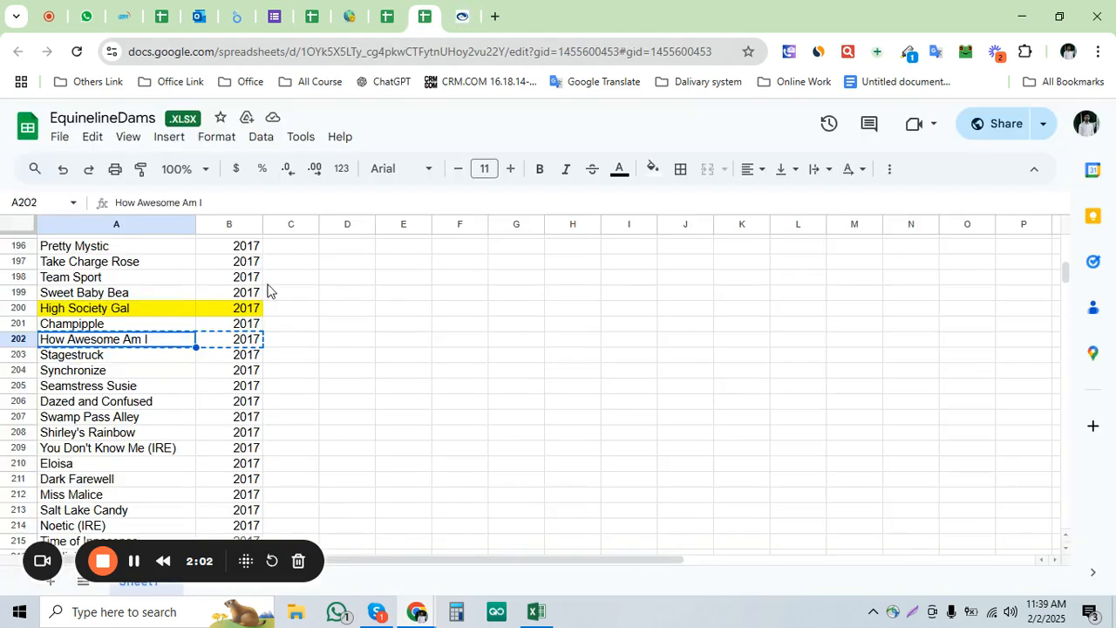
left_click_drag(99, 356, 234, 359)
key("ctrl+c")
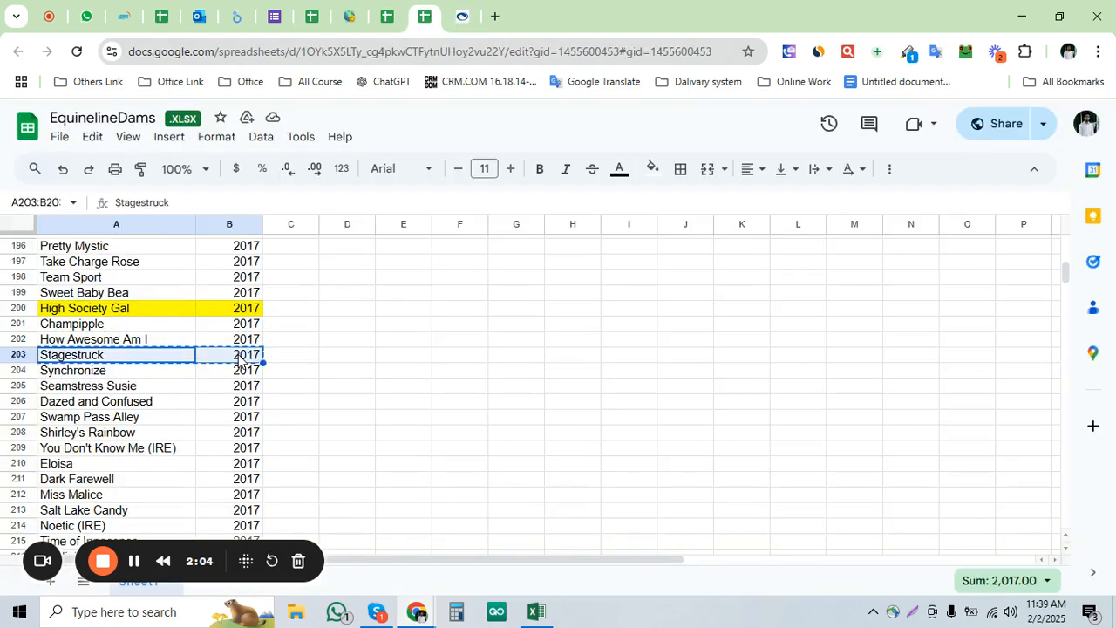
Search Equineline's free 5-cross pedigrees for horse name Stagestruck with YOB 2017 and open its pedigree report
left_click(462, 16)
scroll(550, 299, "up", 8)
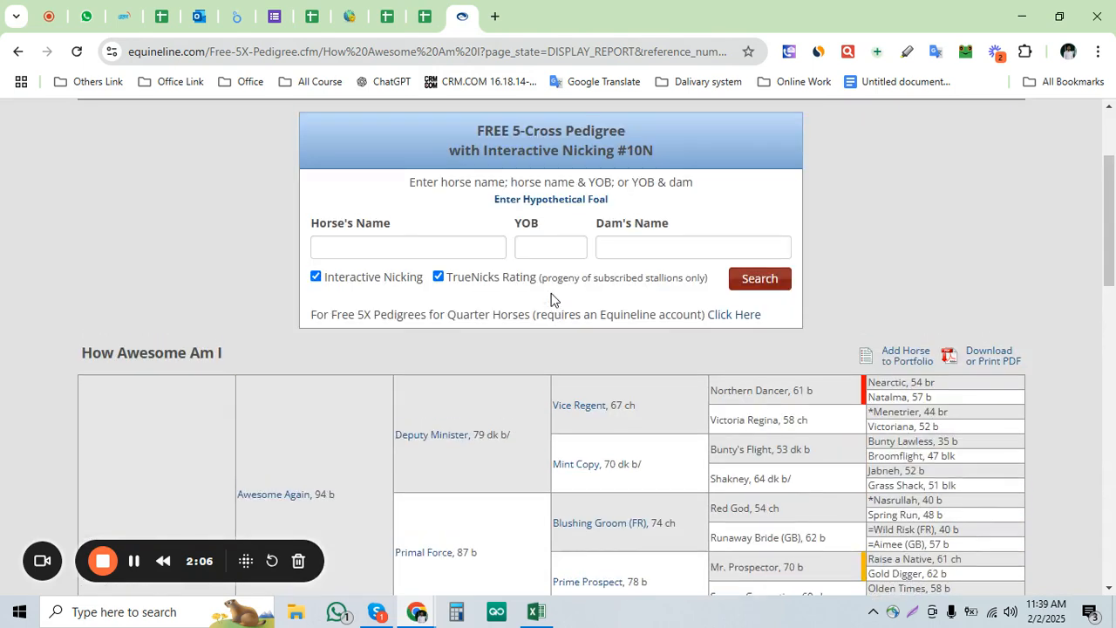
left_click(407, 253)
key("ctrl+v")
double_click(401, 250)
key("ctrl+x")
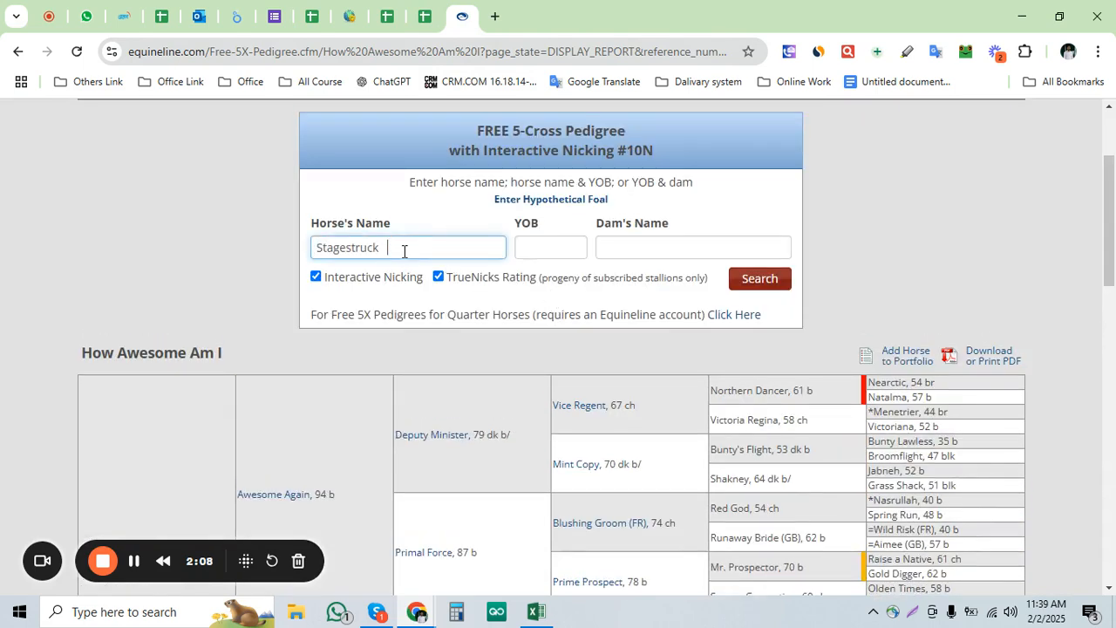
key("Tab")
key("ctrl+v")
left_click(758, 282)
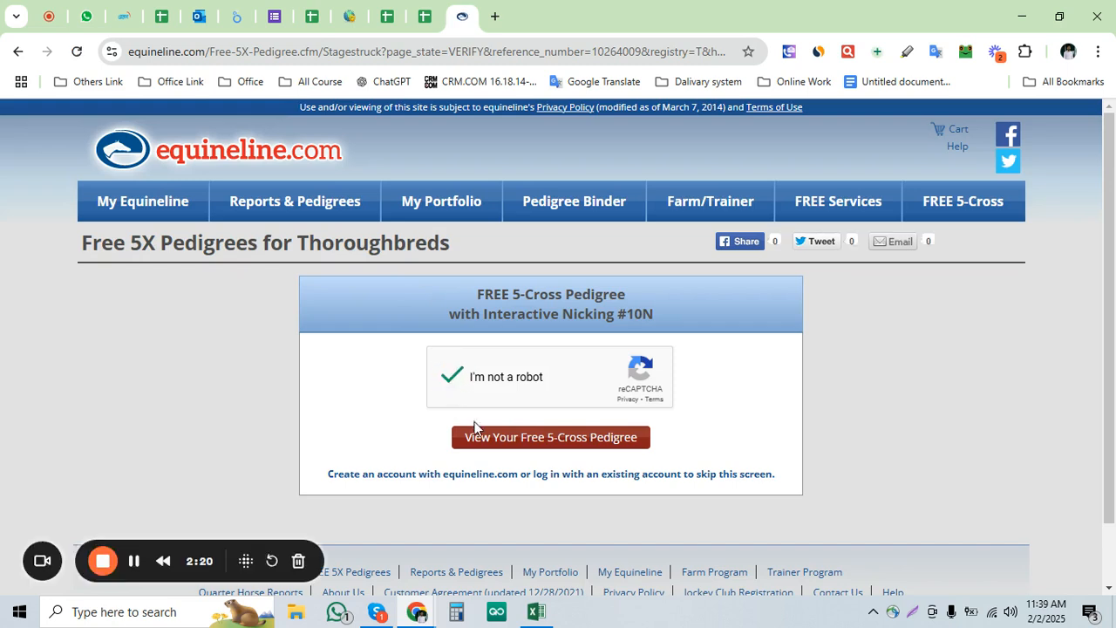
left_click(499, 436)
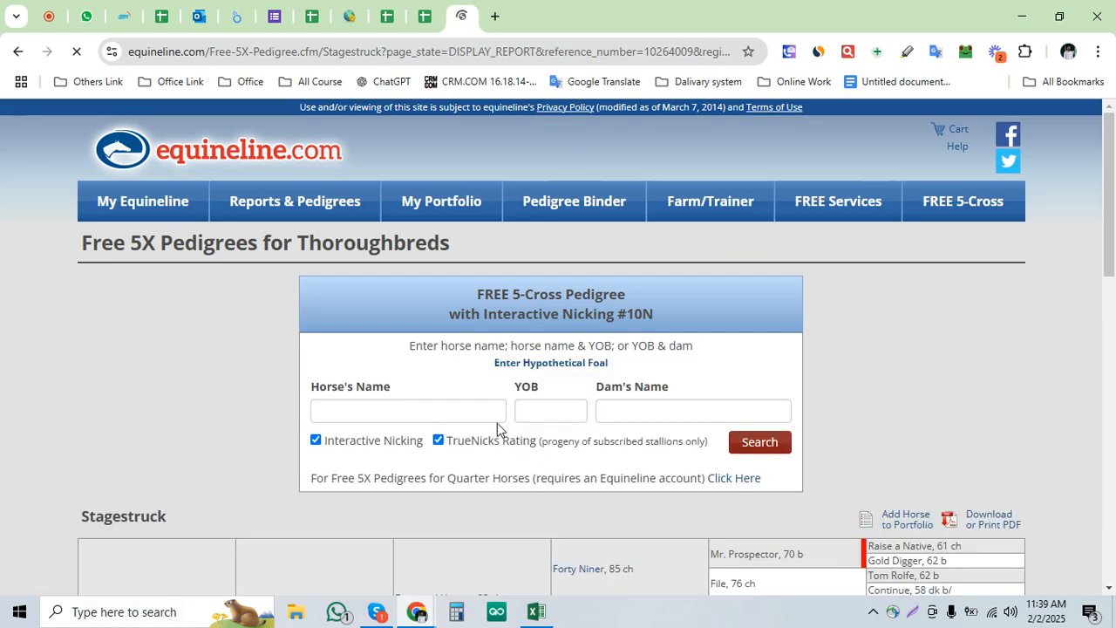
Compare the horse name heading on the pedigree report with the name in row 203 of the EquinelineDams sheet
scroll(497, 423, "down", 3)
left_click_drag(79, 271, 217, 259)
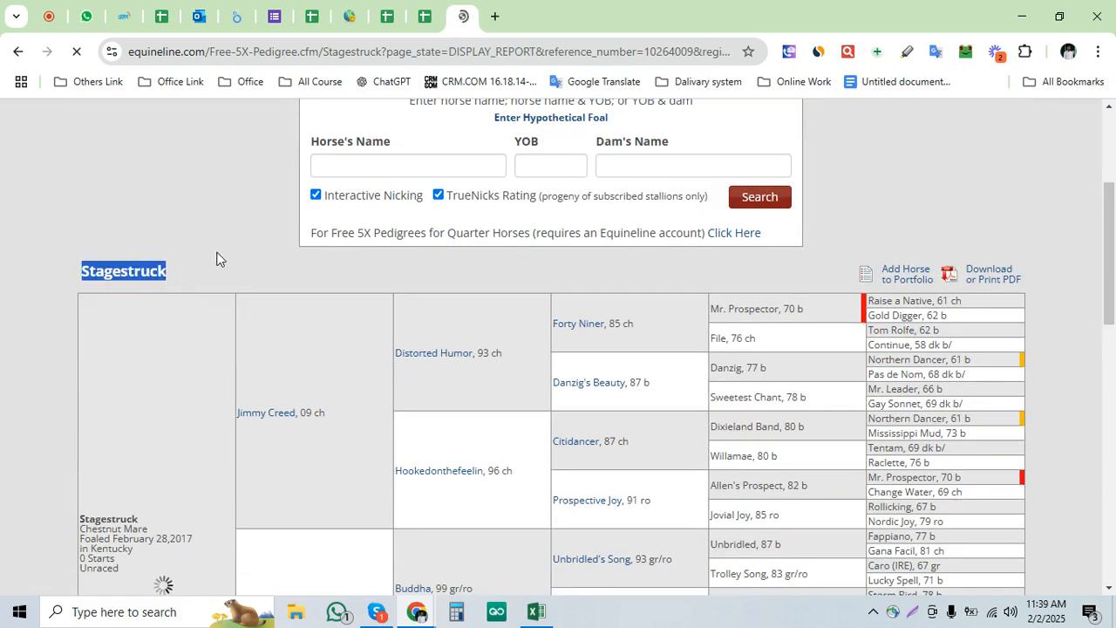
key("ctrl+shift+Tab")
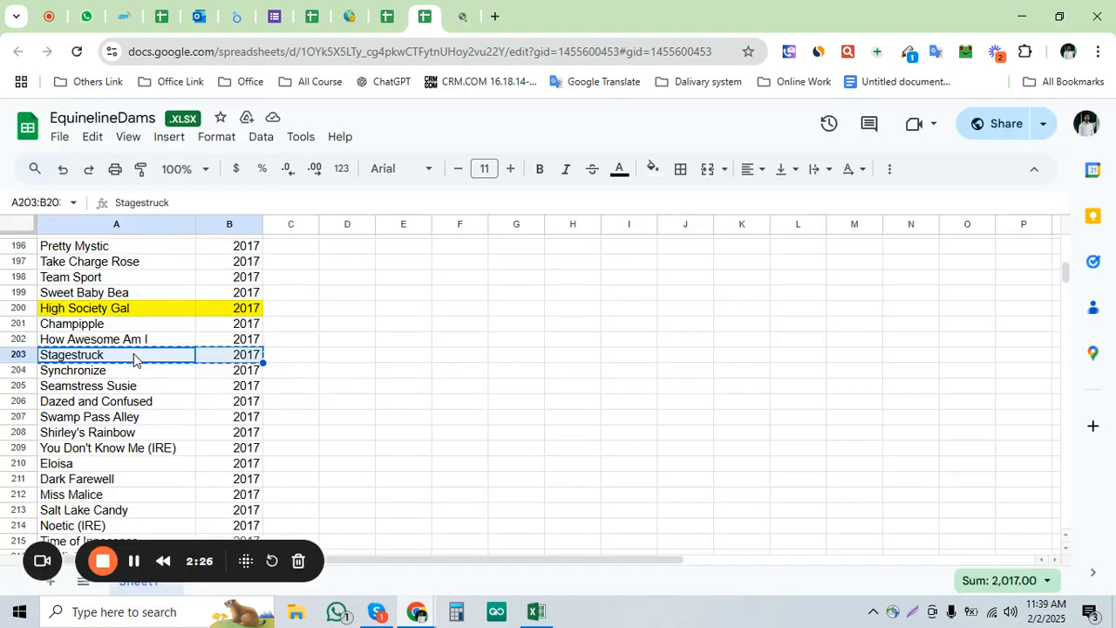
key("ctrl+Tab")
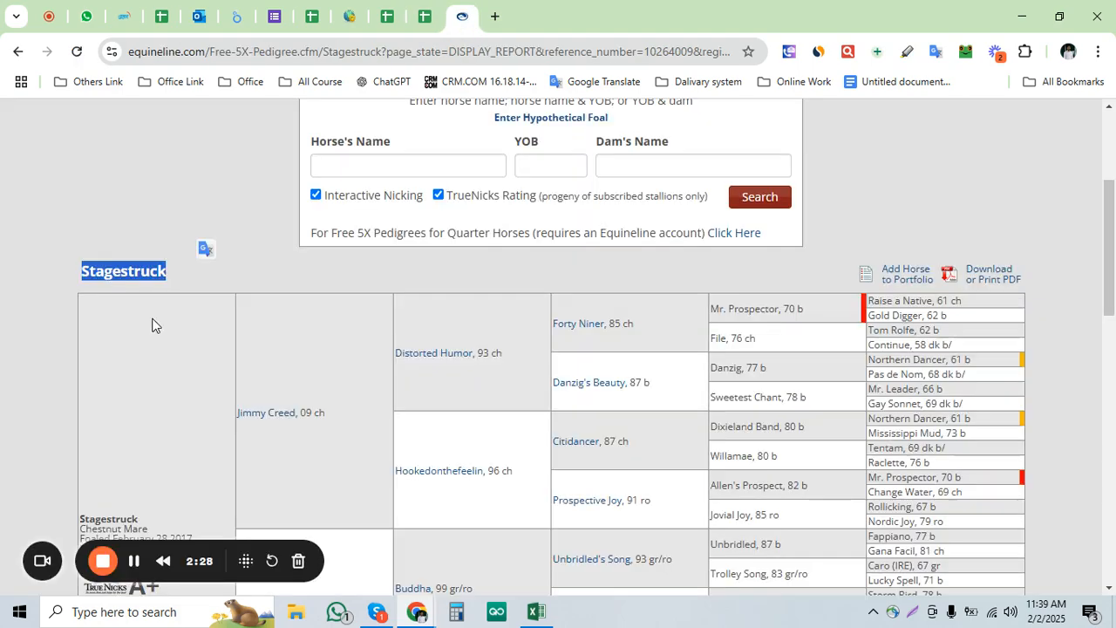
Select the pedigree report from the Stagestruck heading to the end of the Inbreeding section and copy it
left_click(97, 266)
left_click_drag(82, 270, 235, 394)
scroll(199, 391, "down", 6)
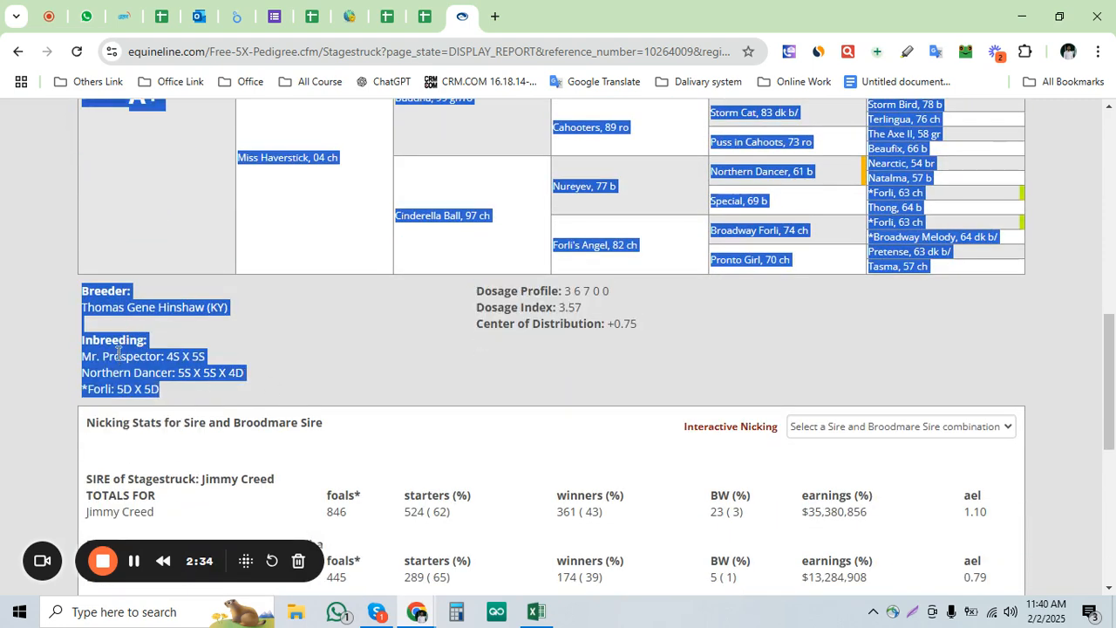
right_click(175, 389)
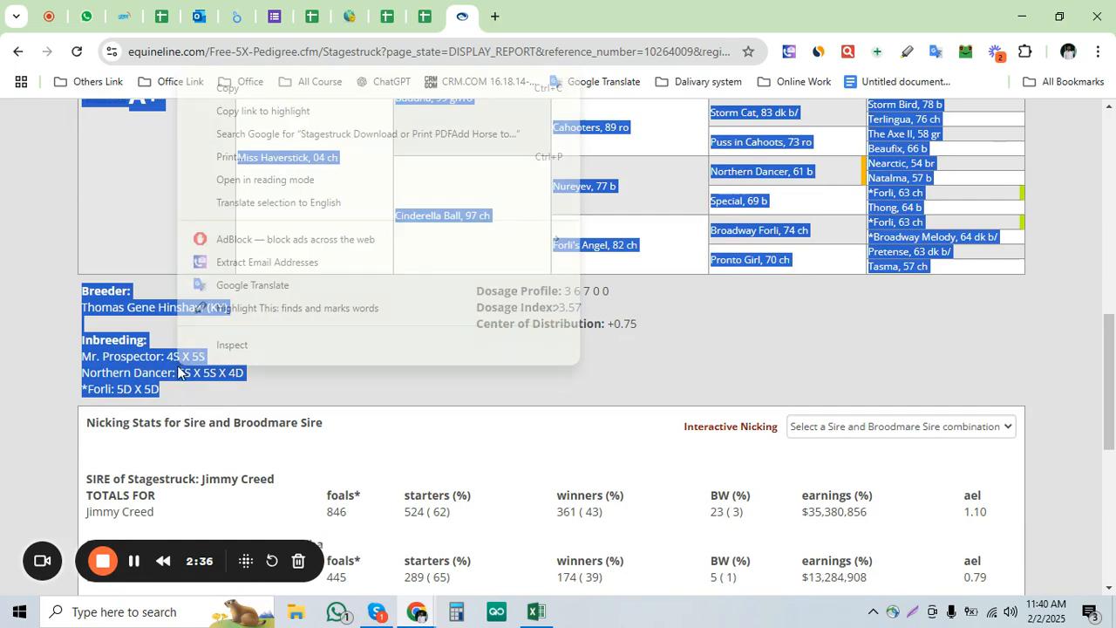
left_click(307, 85)
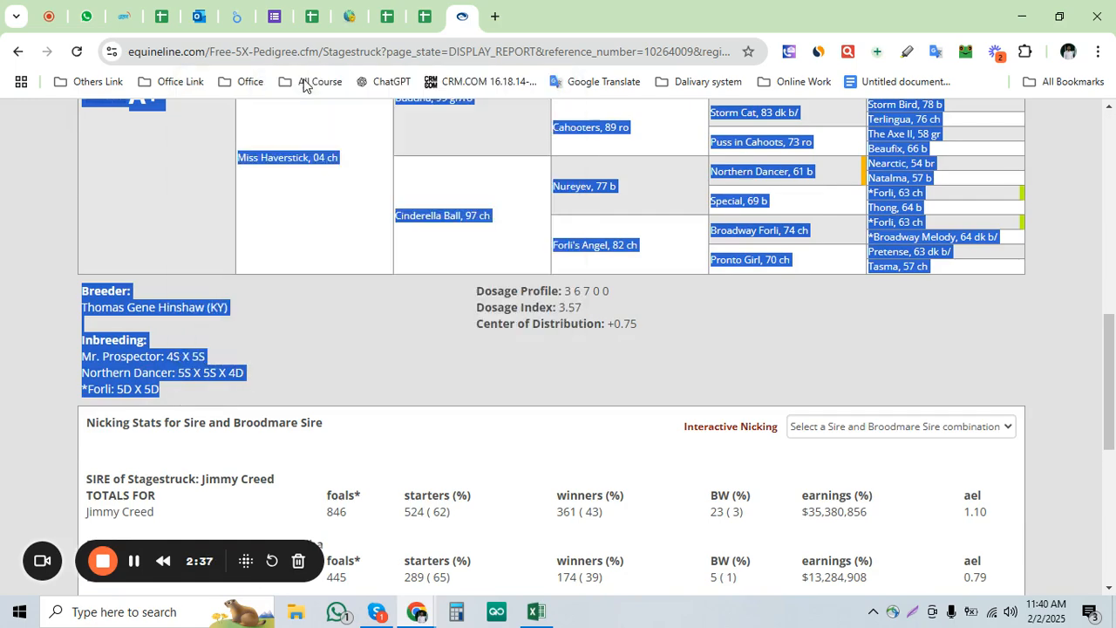
Switch to the EquinelineOutput workbook in Excel, paste the Stagestruck pedigree at A15891 and turn off text wrapping for the pasted cells
left_click(537, 612)
left_click(88, 350)
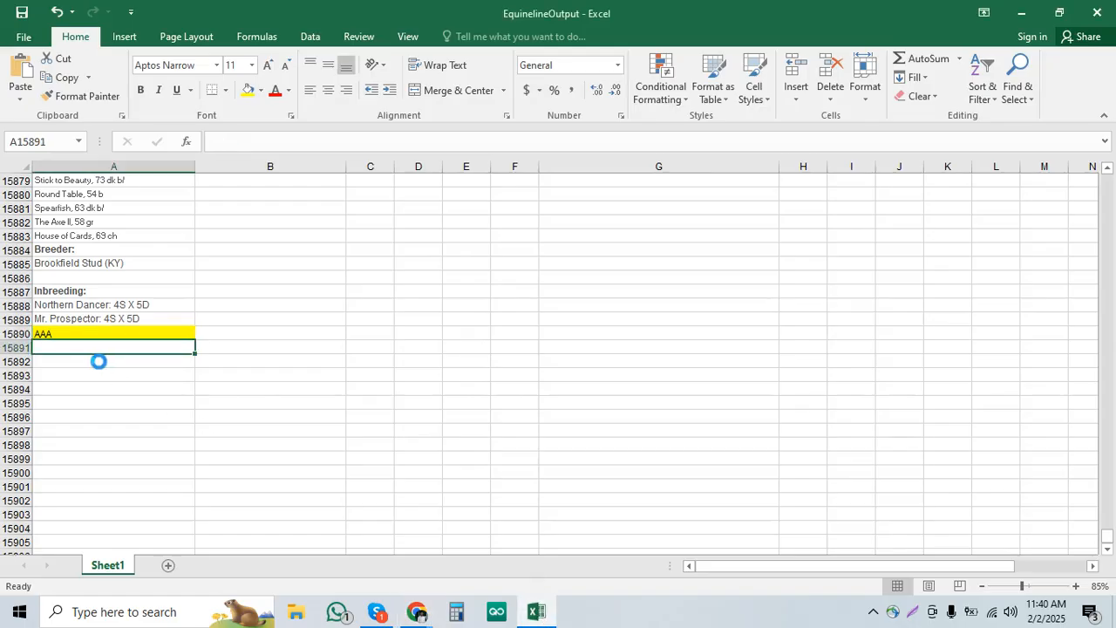
key("ctrl+v")
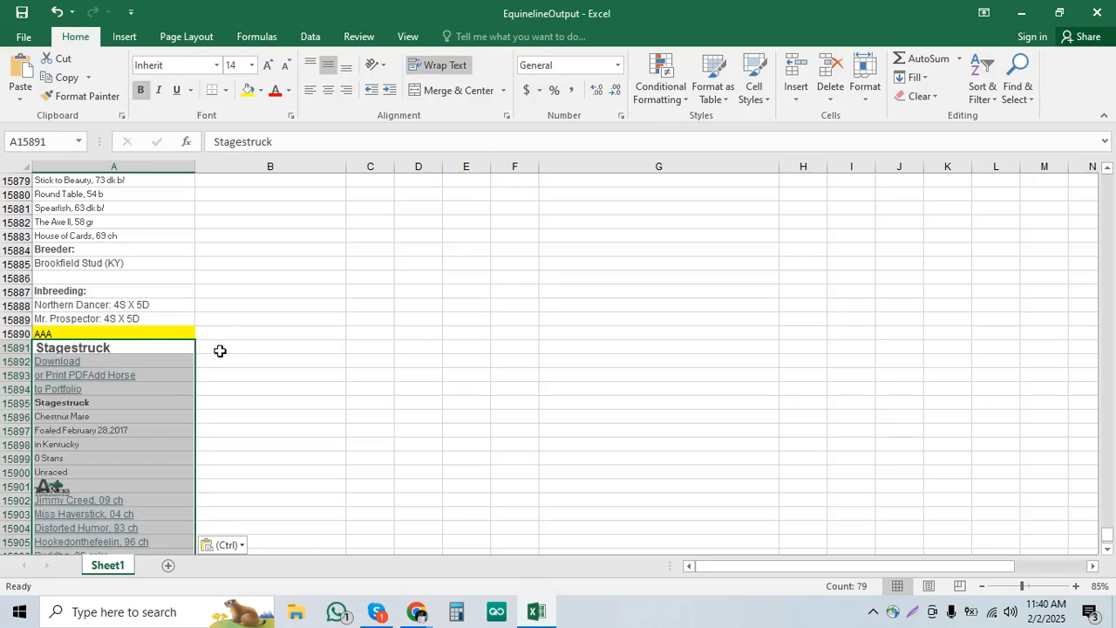
left_click(446, 64)
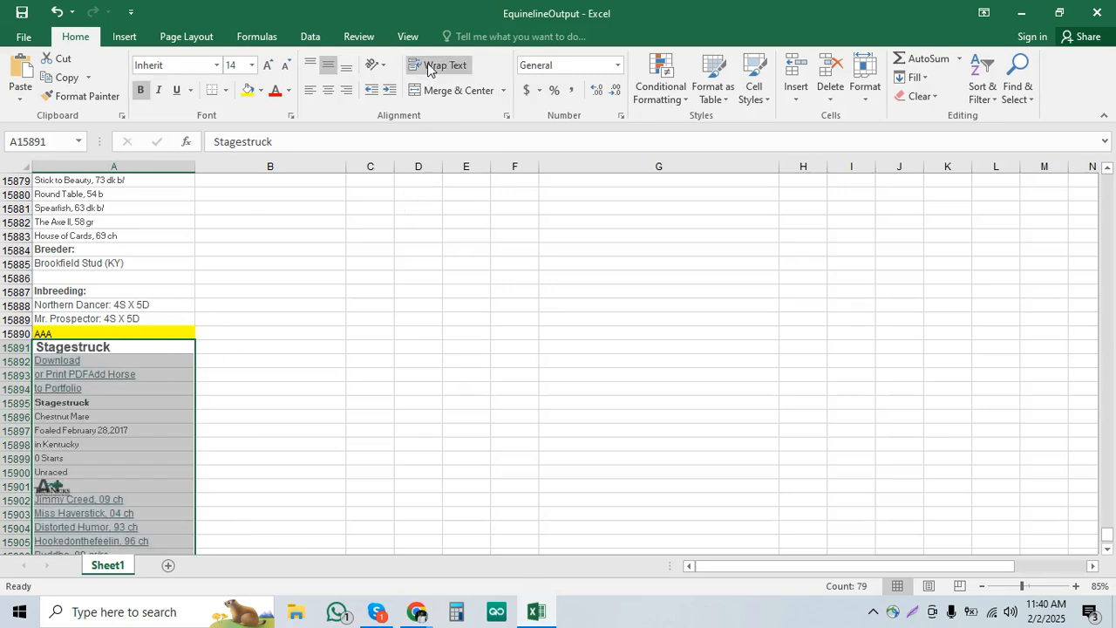
Copy the yellow AAA separator from A15890 into A15971, directly below the pasted pedigree, and save the workbook
left_click(146, 330)
key("ctrl+c")
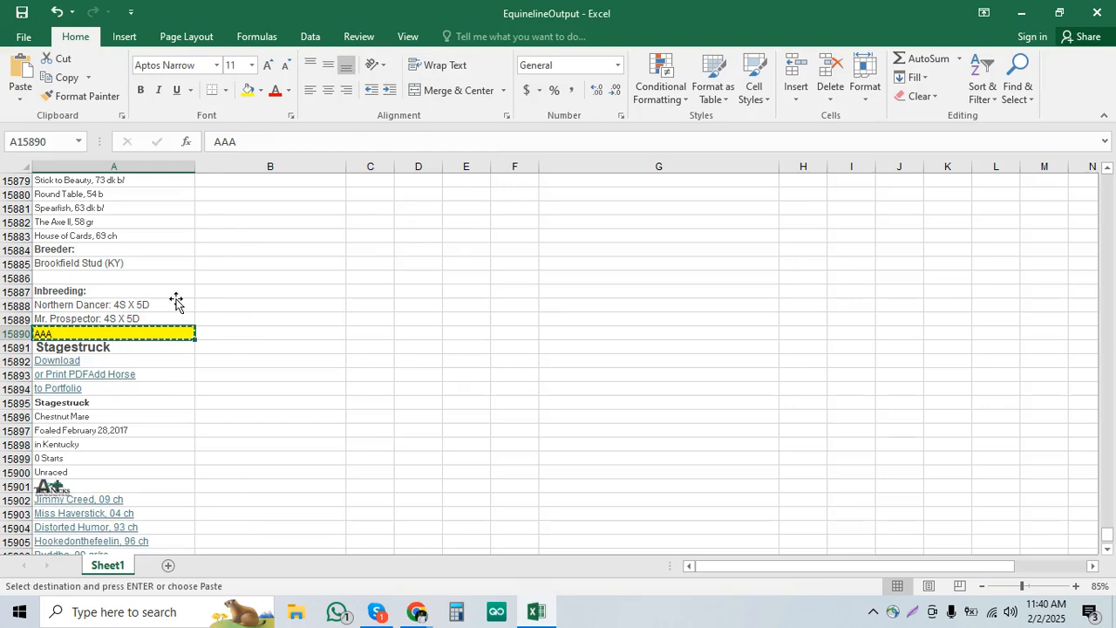
scroll(173, 304, "down", 20)
scroll(172, 303, "down", 8)
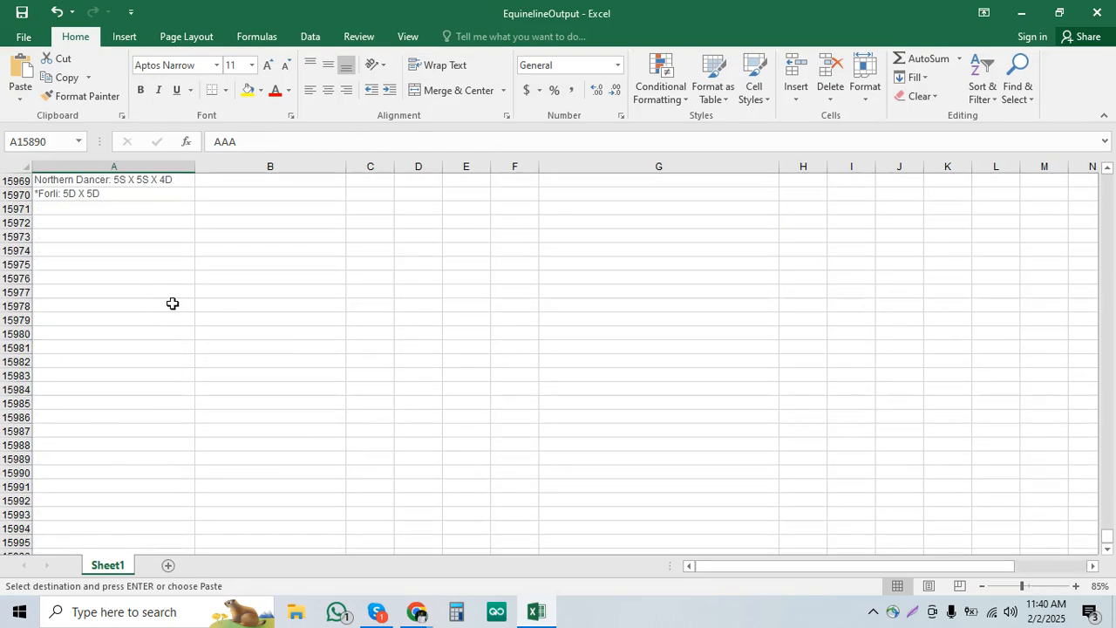
scroll(95, 309, "up", 2)
left_click(95, 292)
key("ctrl+v")
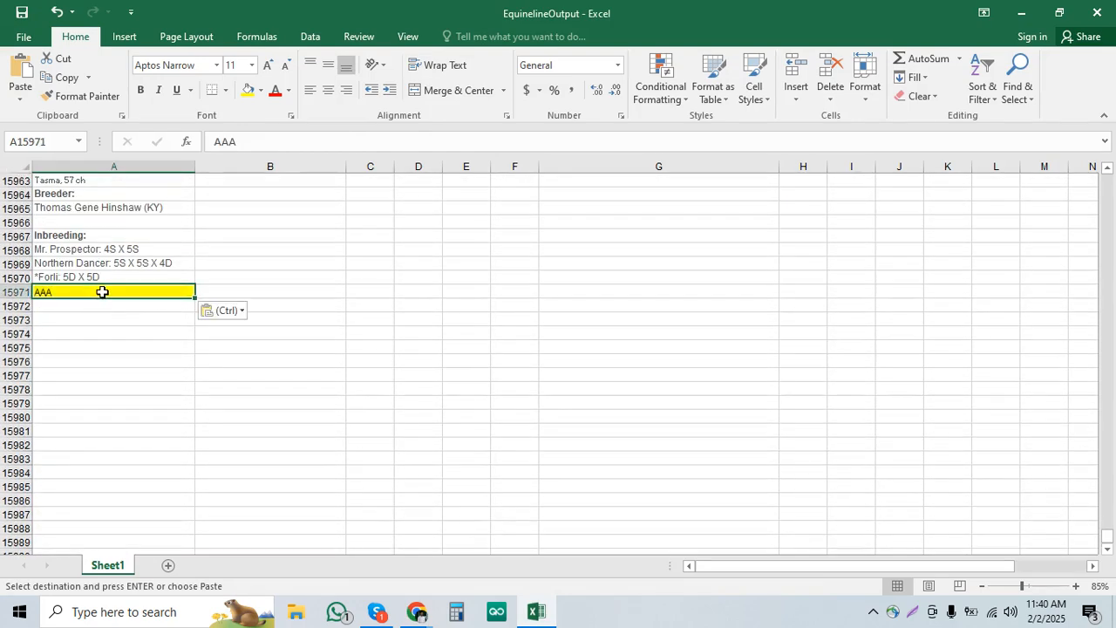
key("ctrl+s")
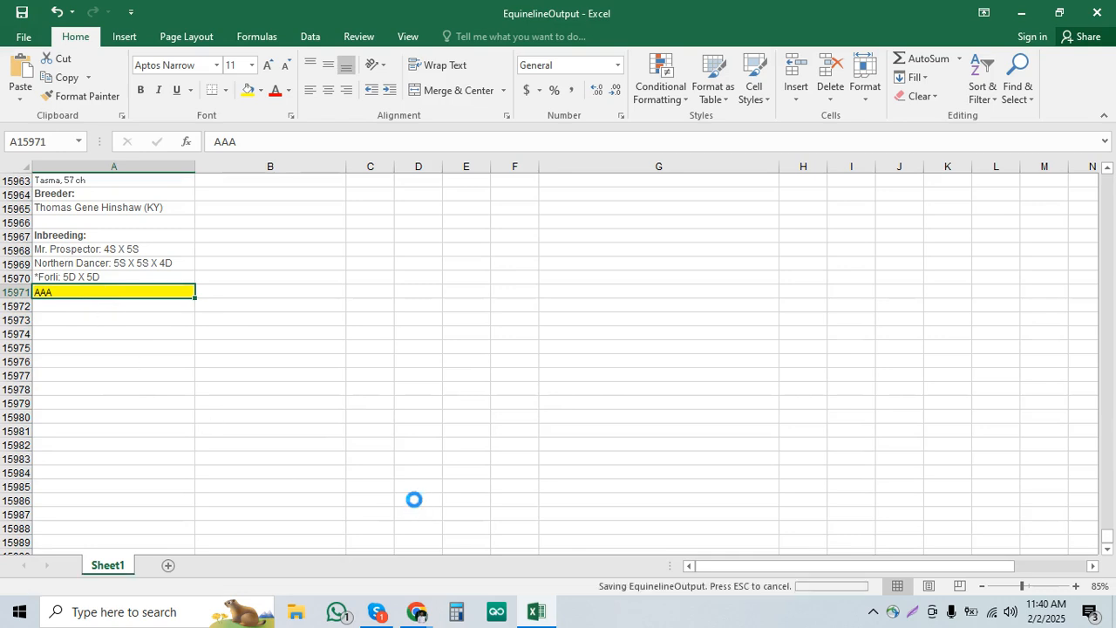
Switch to the EquinelineDams sheet in Chrome and copy the name and year of Synchronize in A204:B204
left_click(414, 613)
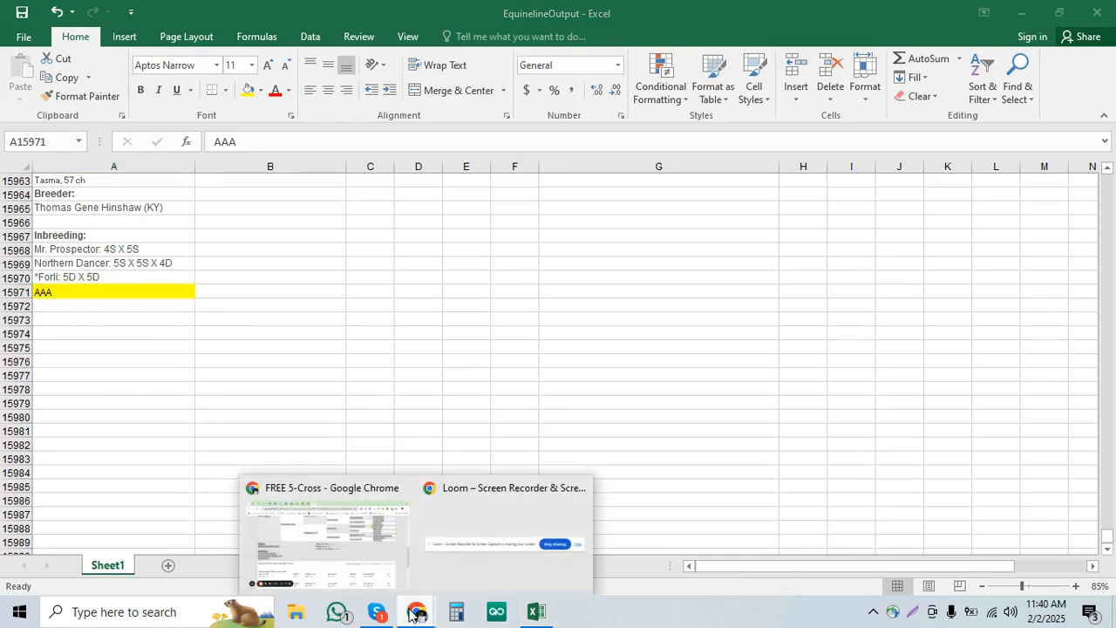
left_click(351, 548)
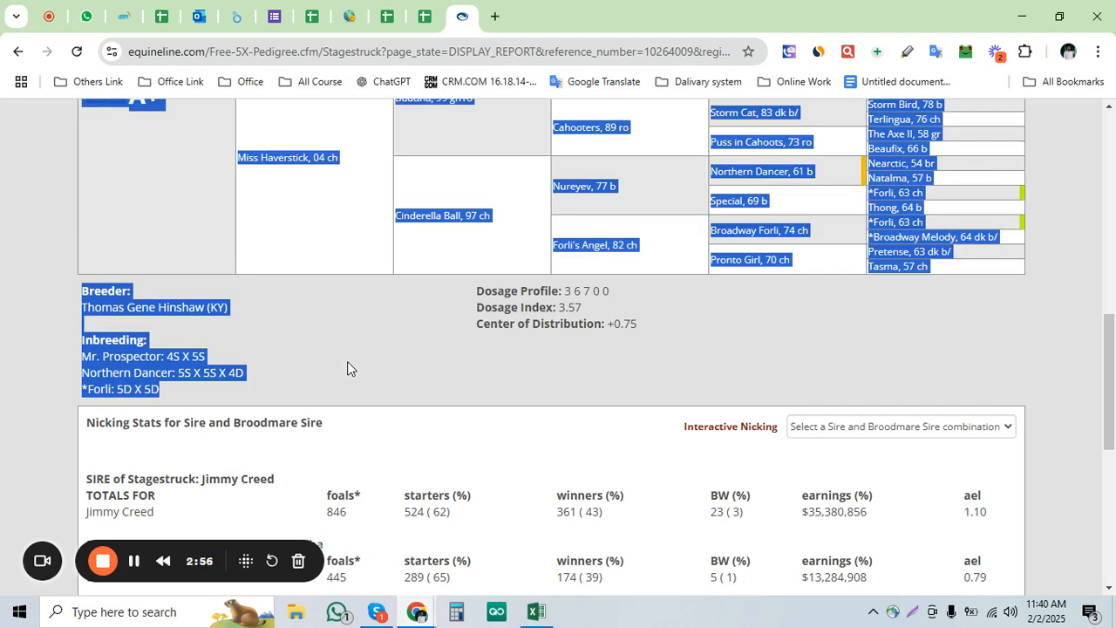
left_click(427, 7)
left_click_drag(130, 375, 249, 370)
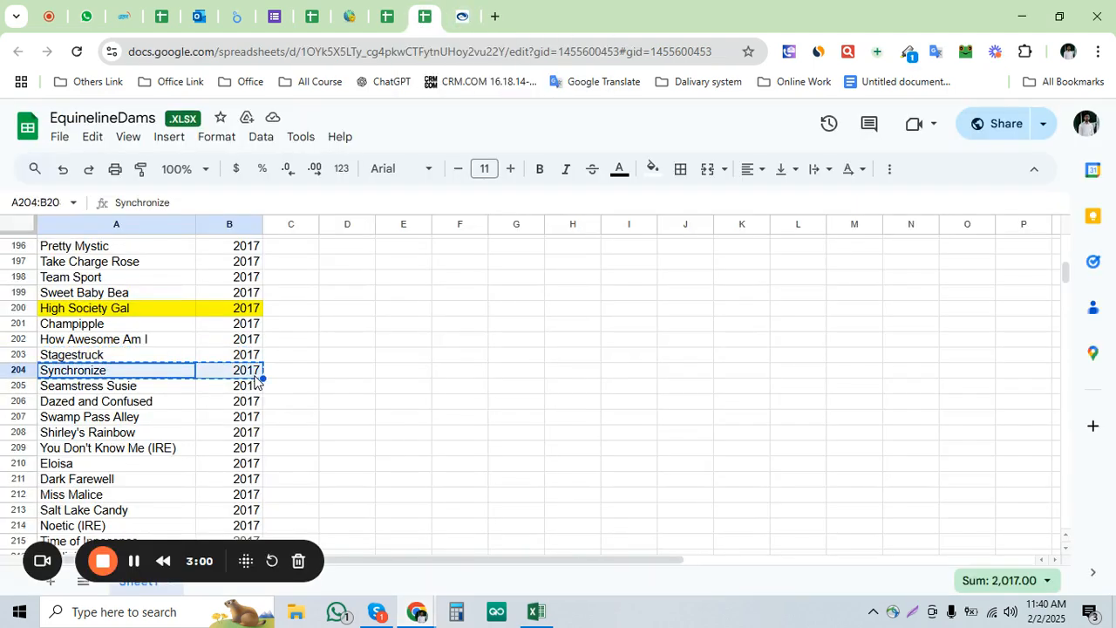
Search Equineline's free 5-cross pedigrees for horse name Synchronize with YOB 2017
left_click(470, 10)
scroll(262, 279, "up", 10)
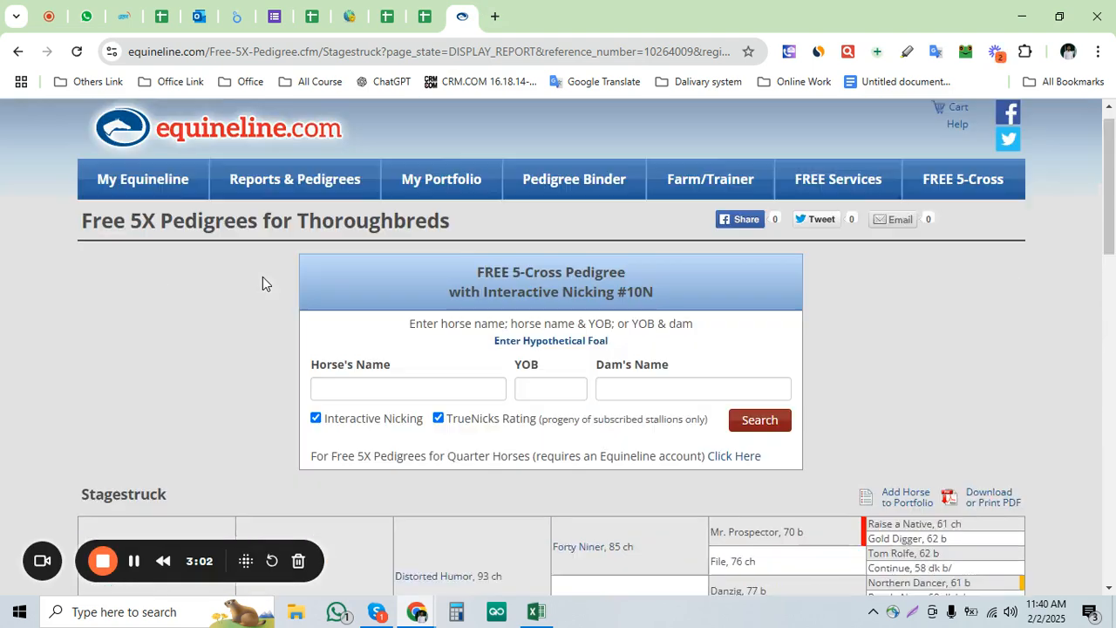
left_click(383, 414)
key("ctrl+v")
double_click(408, 411)
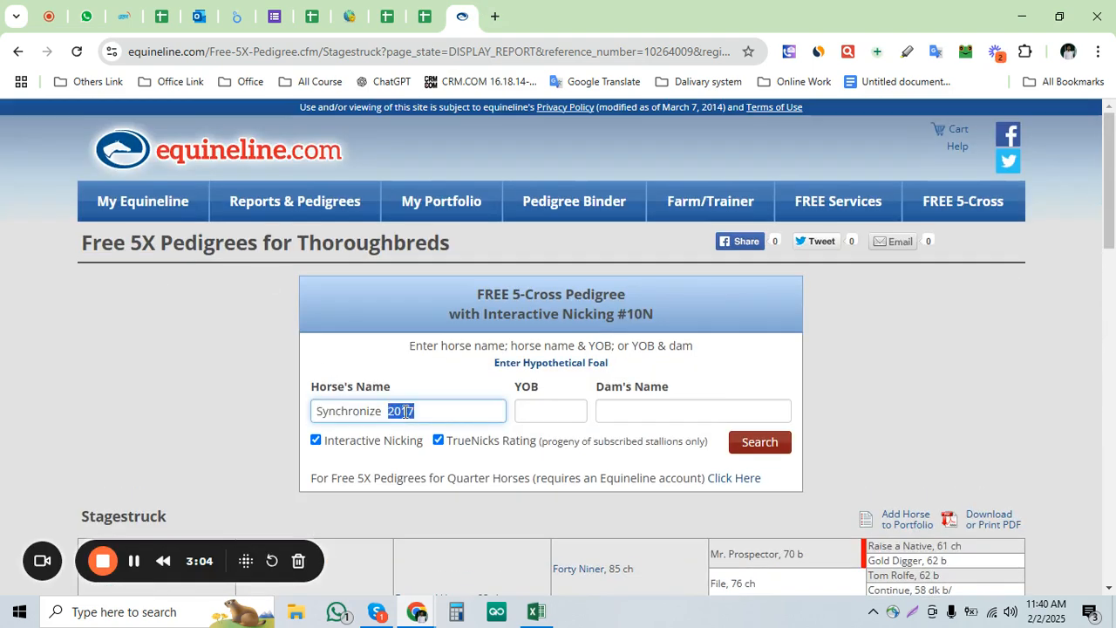
right_click(399, 412)
left_click(471, 157)
left_click(551, 408)
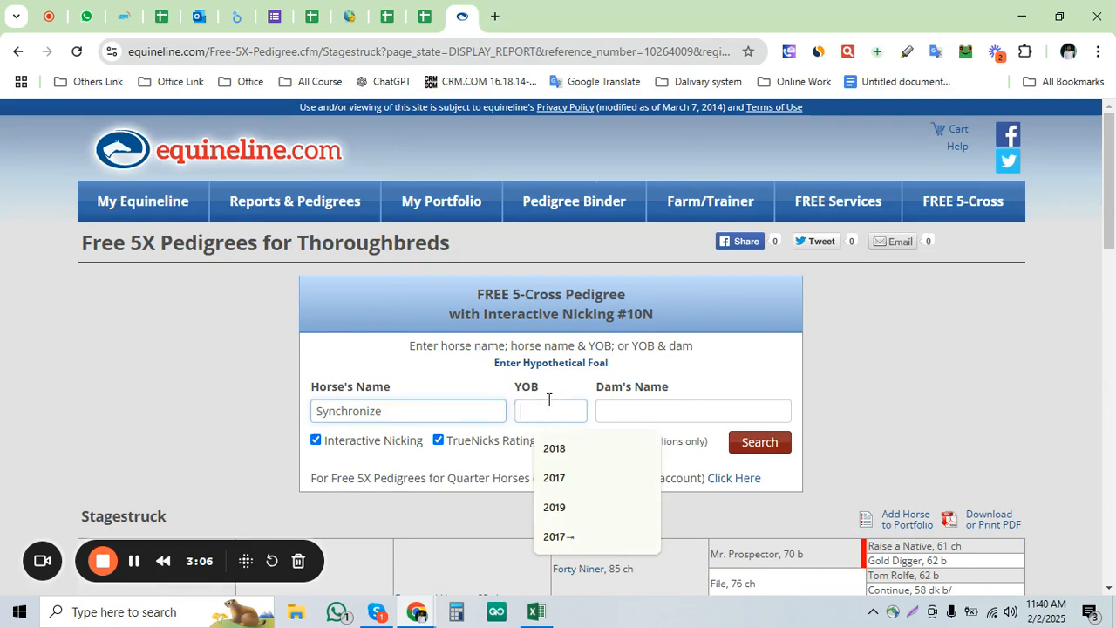
key("ctrl+v")
key("Return")
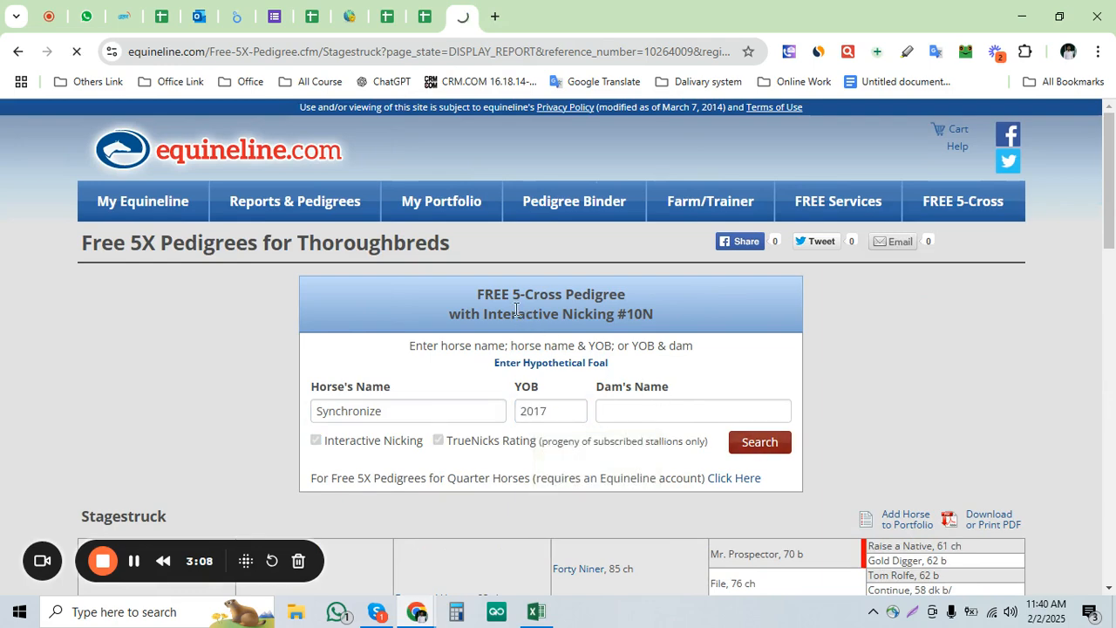
Complete the I'm not a robot check and open the free 5-cross pedigree report for Synchronize
scroll(520, 311, "down", 1)
scroll(385, 294, "down", 1)
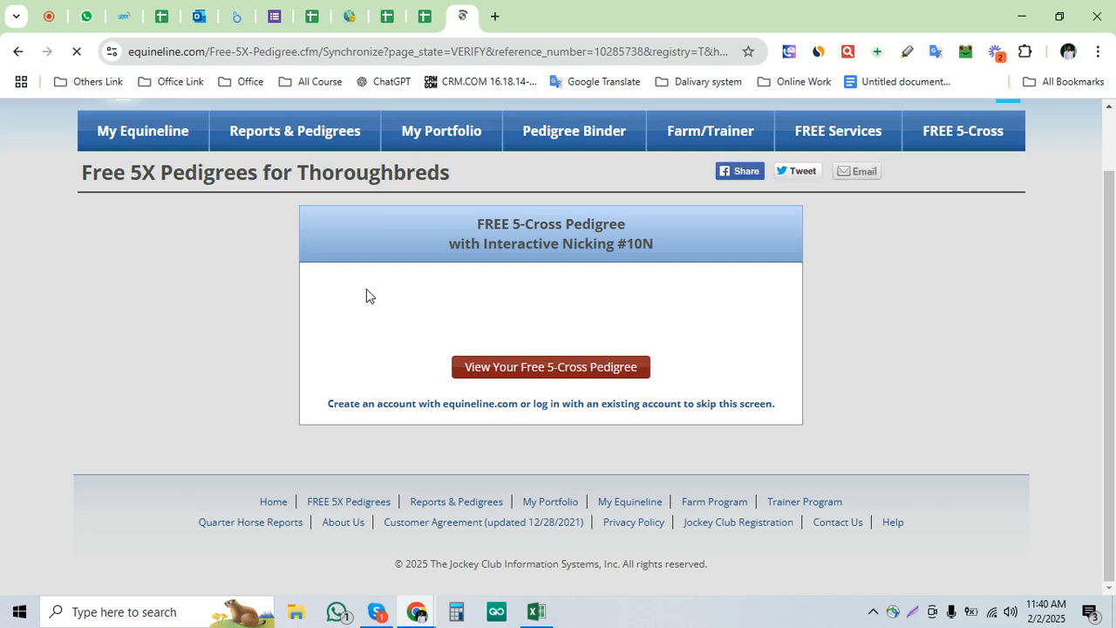
left_click(425, 16)
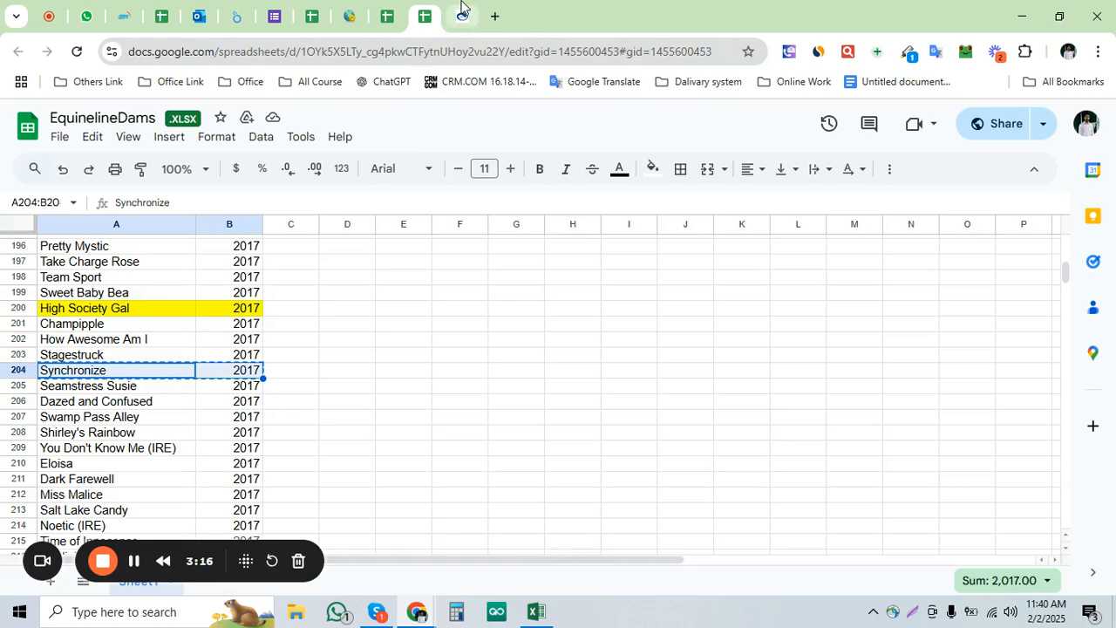
left_click(461, 15)
left_click(447, 307)
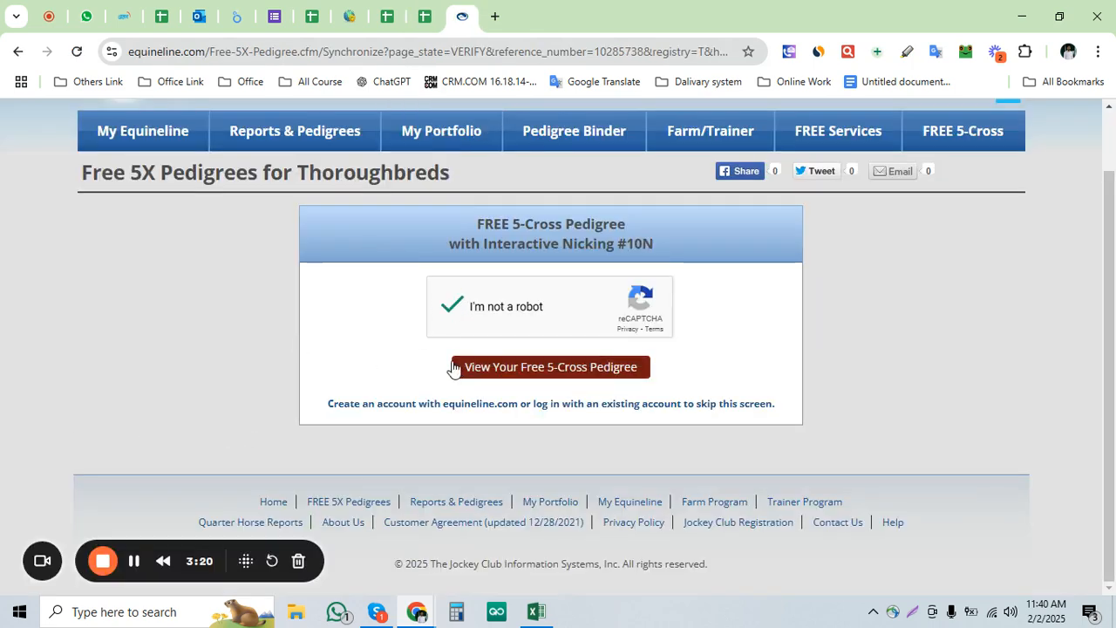
left_click(517, 368)
scroll(71, 267, "down", 3)
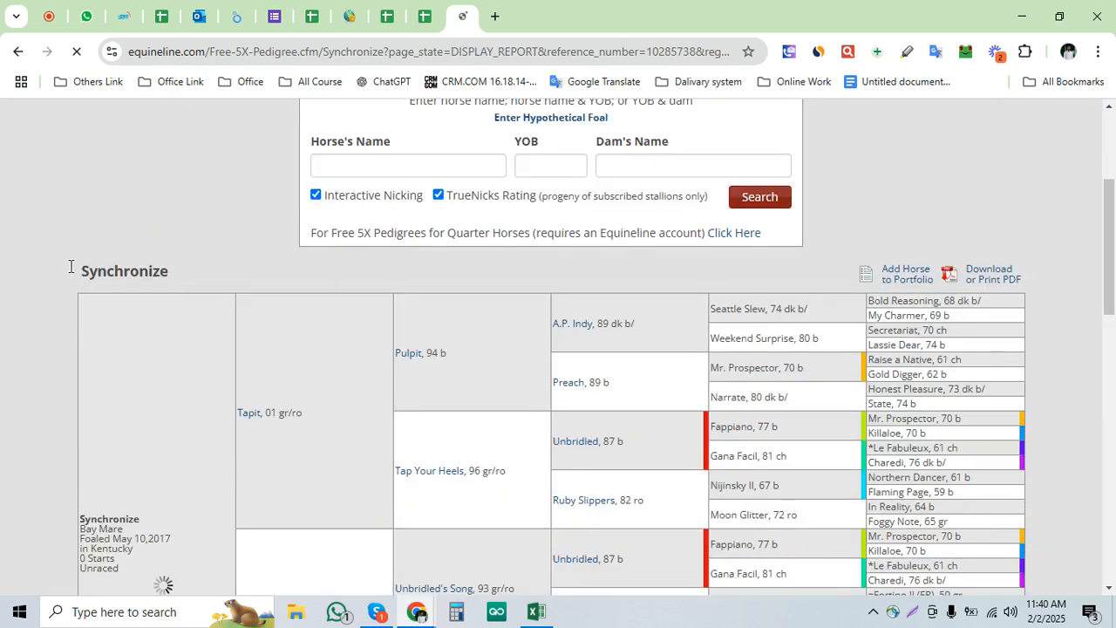
left_click_drag(78, 272, 147, 287)
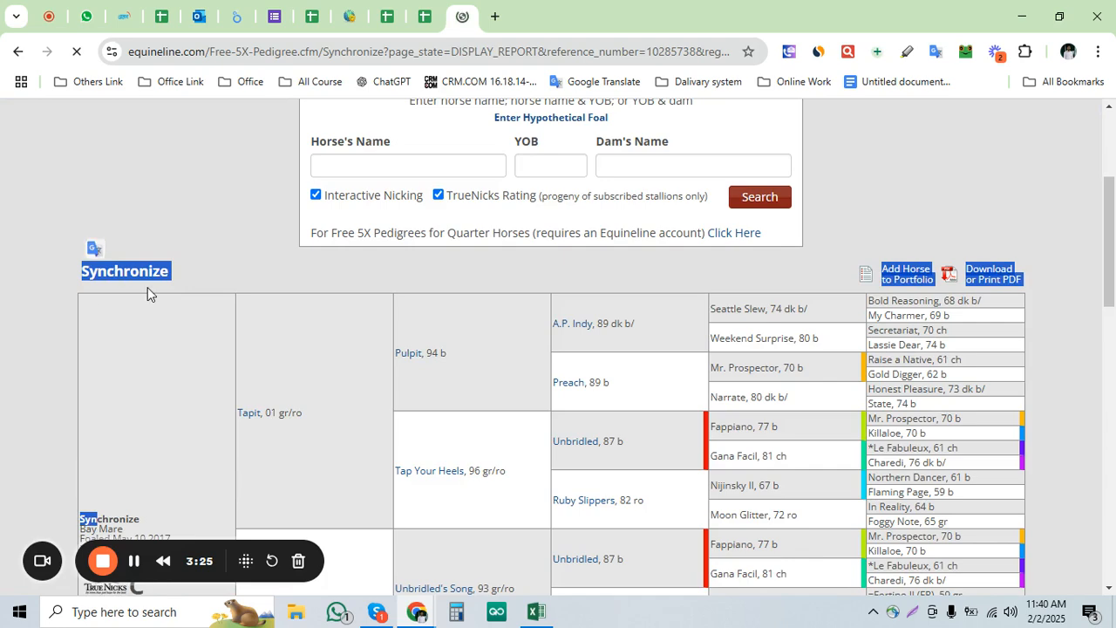
scroll(147, 286, "down", 4)
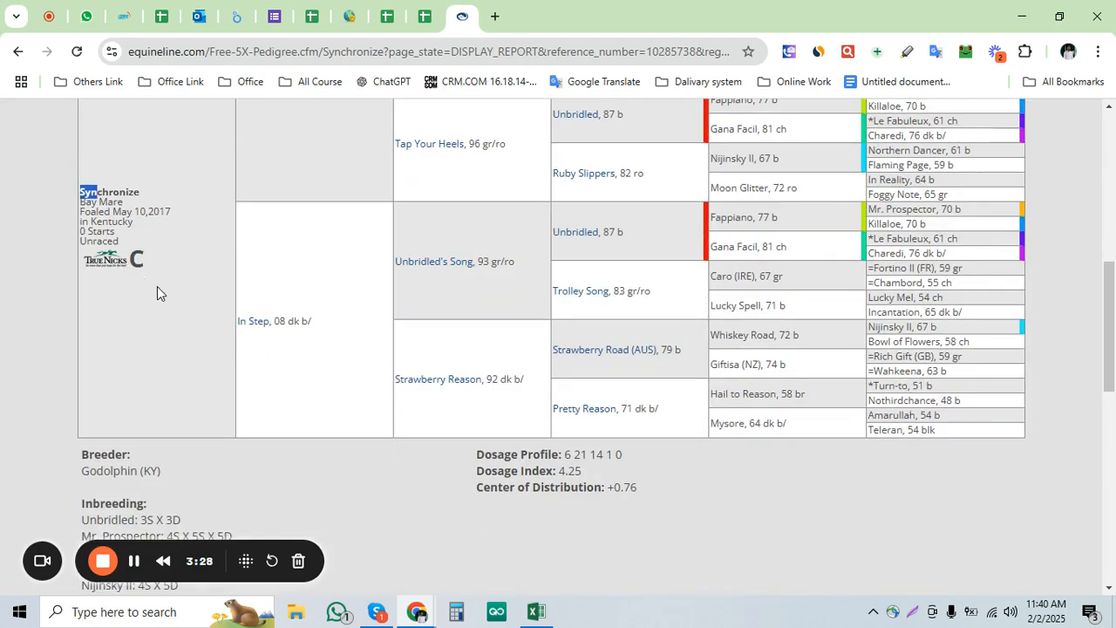
scroll(157, 293, "up", 1)
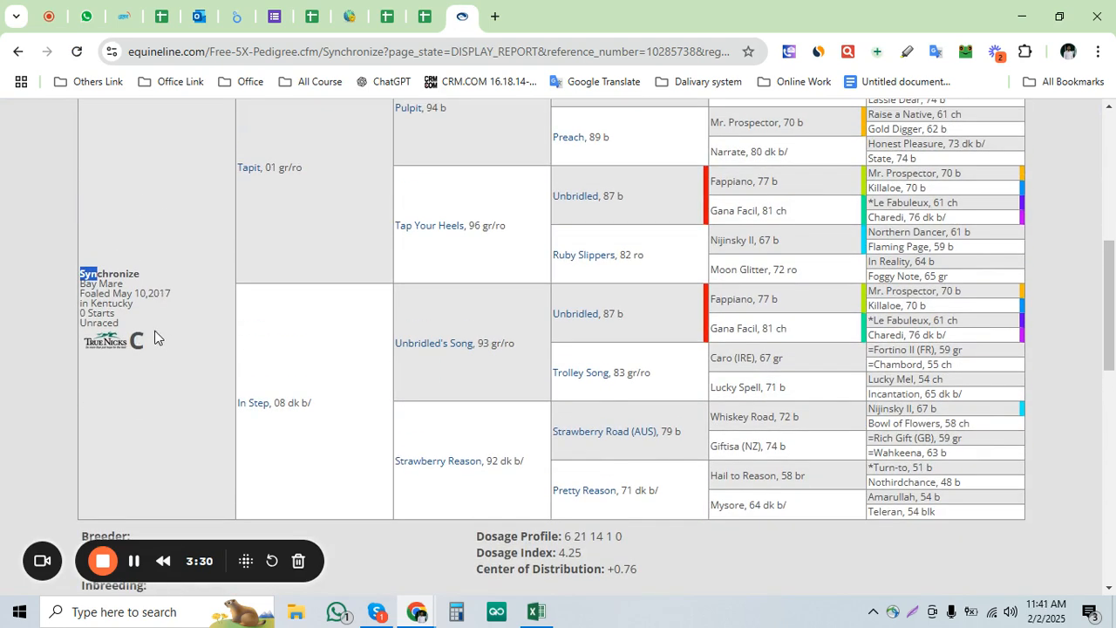
scroll(136, 343, "up", 3)
left_click(147, 319)
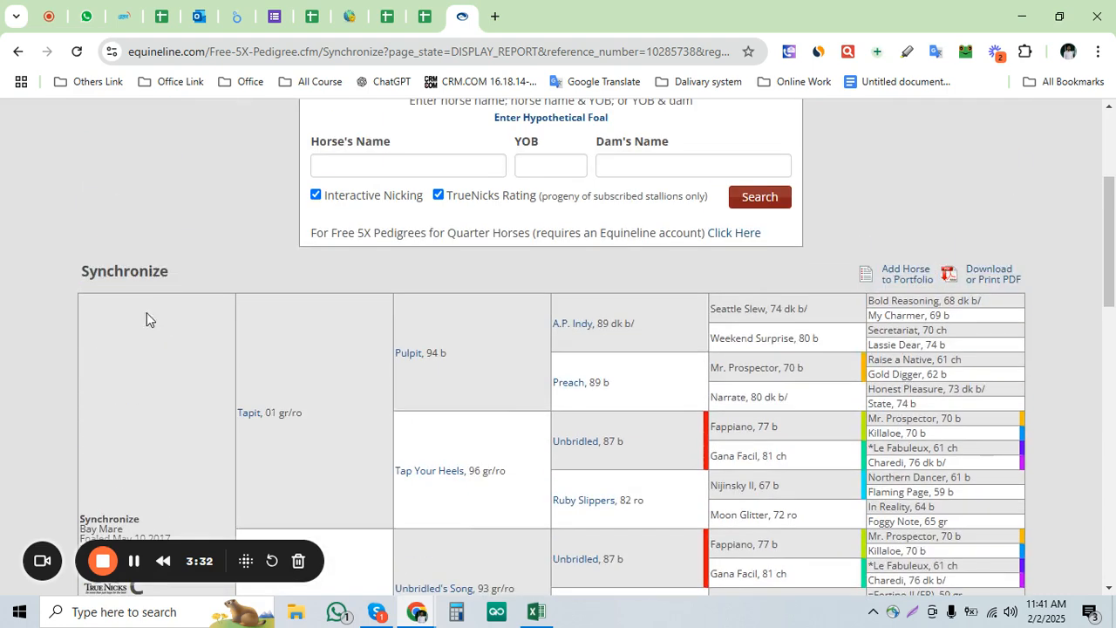
Copy the Synchronize report from its name heading through the pedigree table down to the last Inbreeding entry
left_click_drag(81, 267, 113, 327)
scroll(118, 359, "up", 1)
scroll(140, 362, "down", 6)
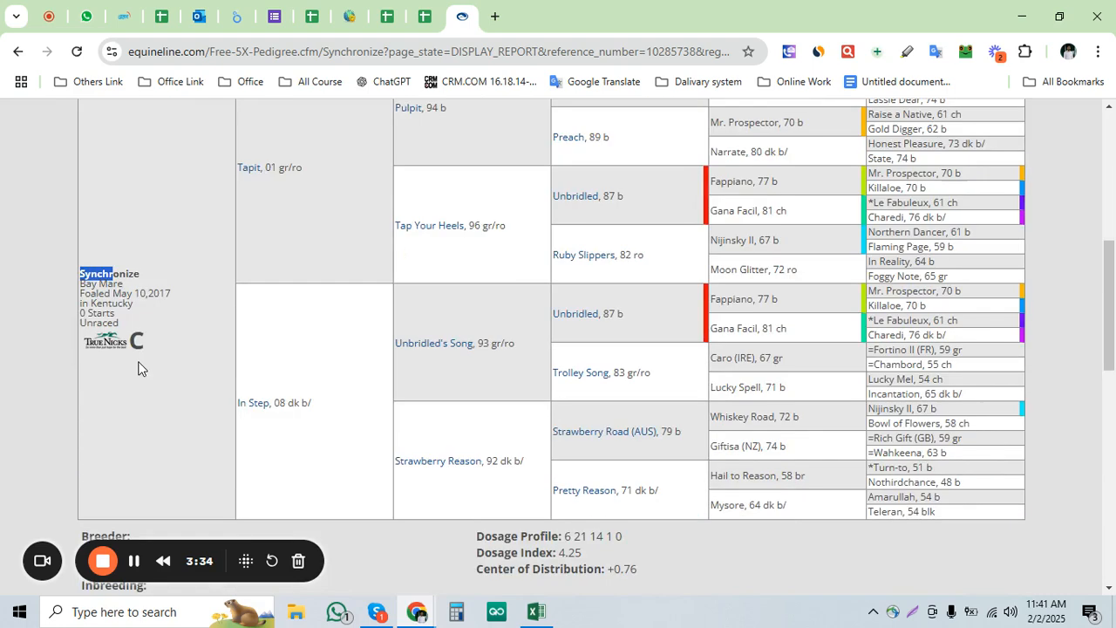
scroll(241, 429, "down", 2)
left_click(200, 397, "shift")
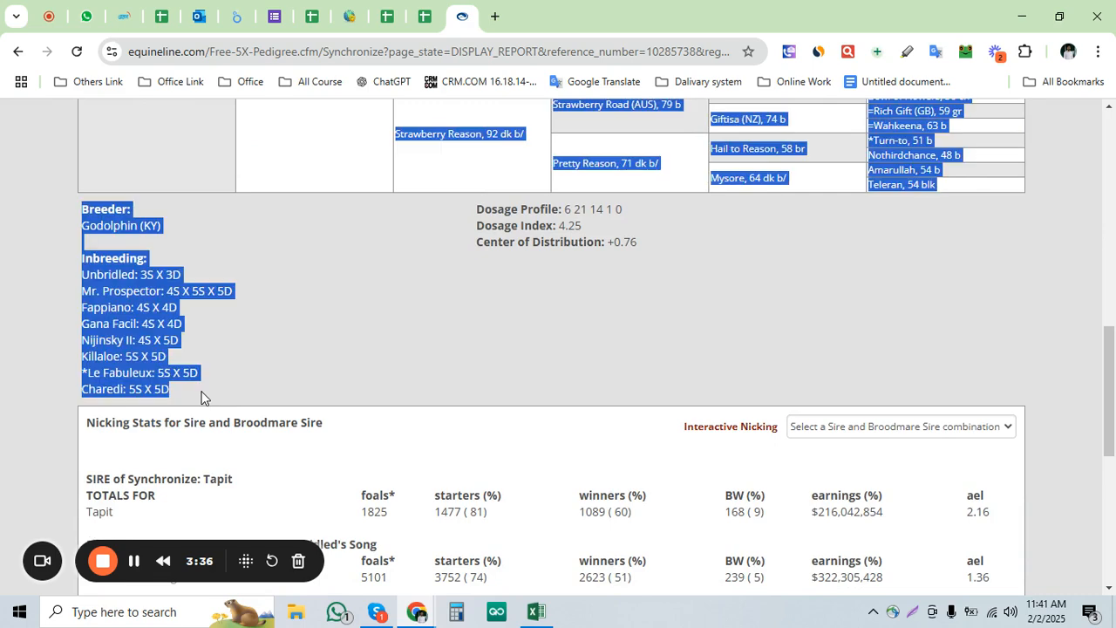
scroll(255, 381, "up", 3)
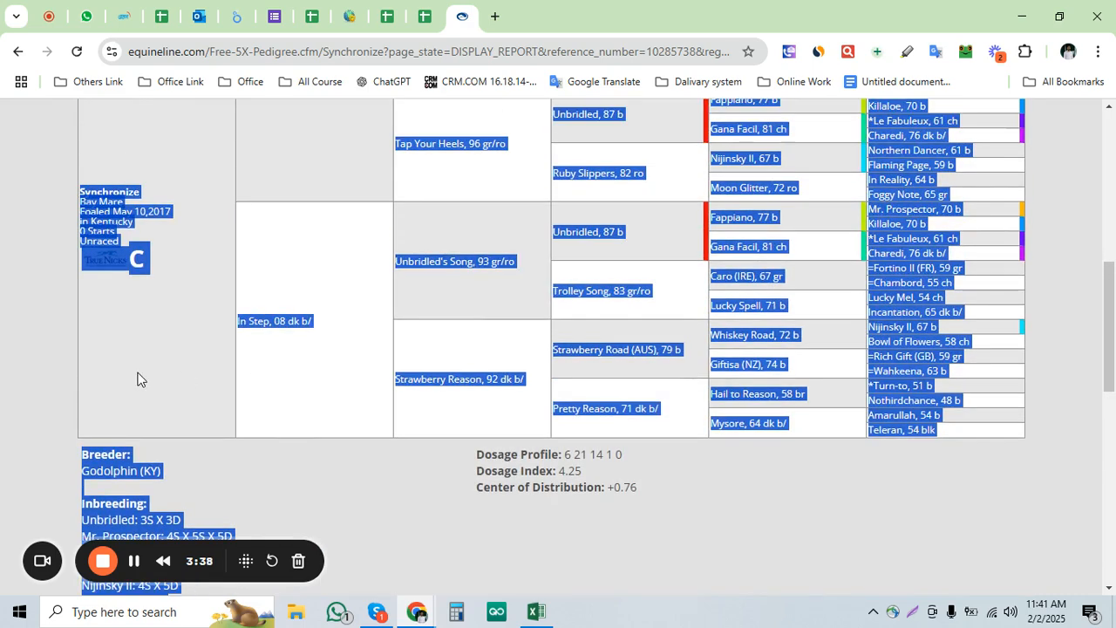
Switch to the EquinelineOutput workbook in Excel, paste the Synchronize pedigree at A15972 and turn off text wrapping for it
left_click(535, 611)
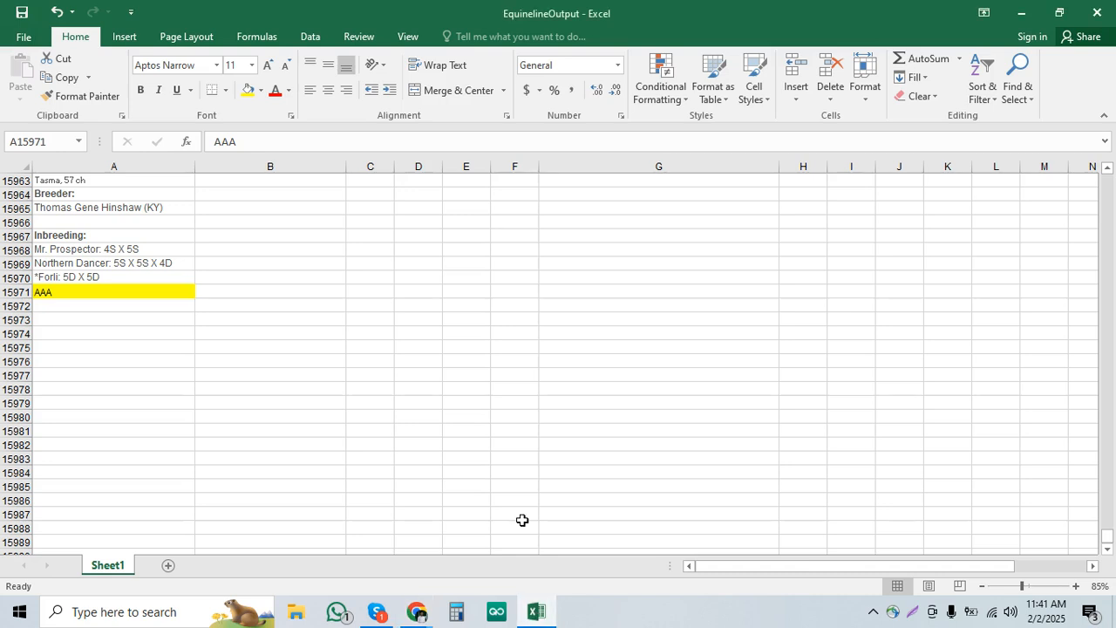
left_click(108, 304)
key("ctrl+v")
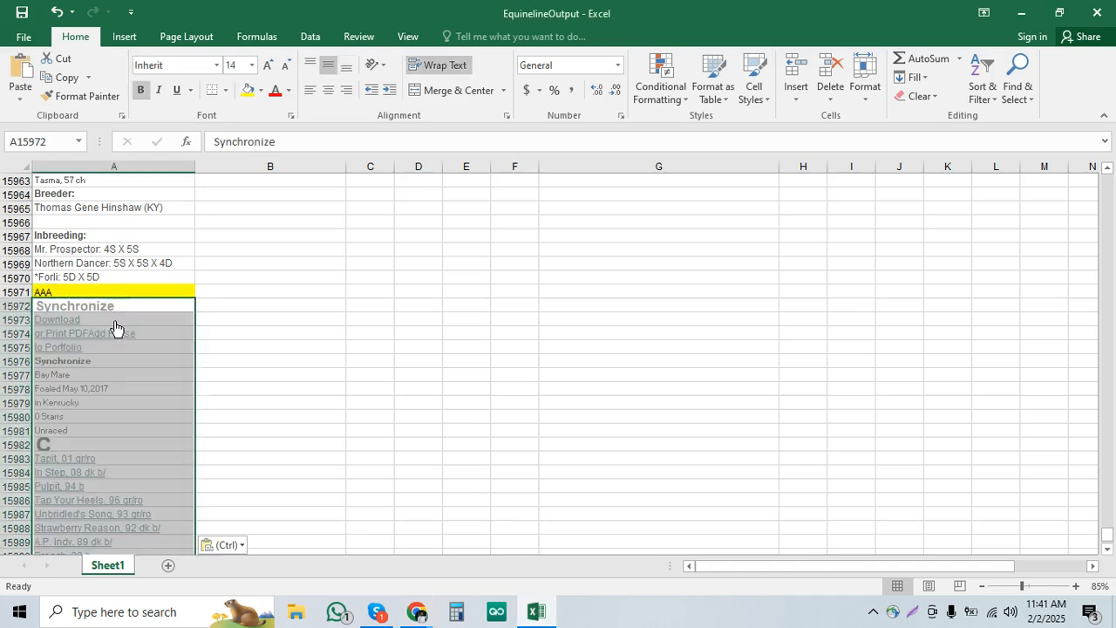
left_click(437, 65)
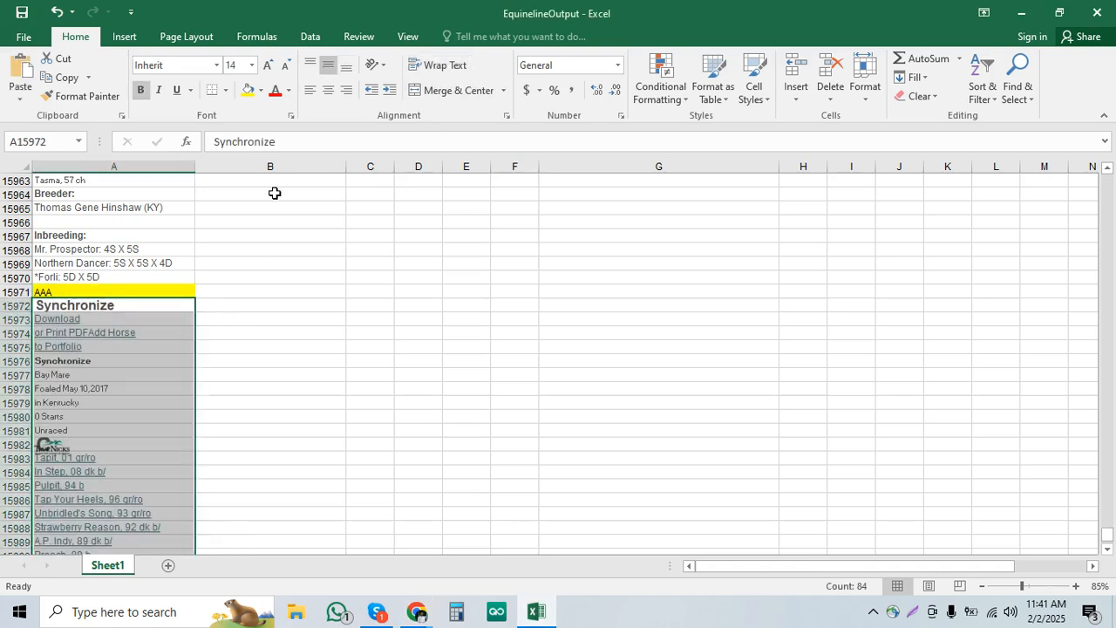
Copy the yellow AAA separator from A15971 into A16057, directly below the Synchronize pedigree
left_click(129, 292)
key("ctrl+c")
scroll(200, 271, "down", 14)
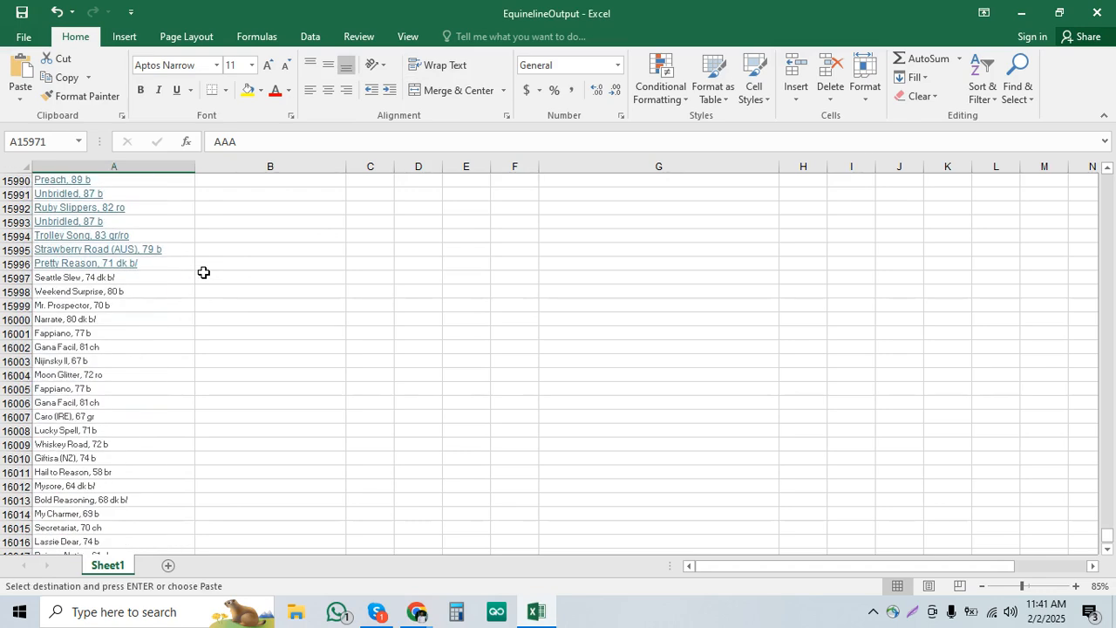
scroll(200, 271, "down", 12)
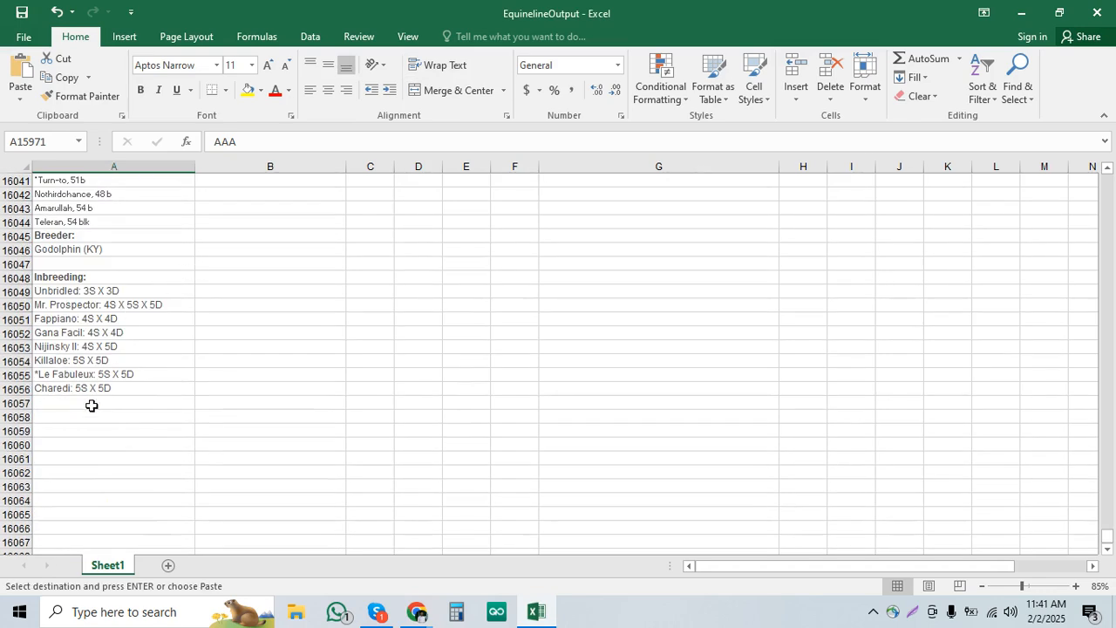
left_click(94, 415)
left_click(104, 402)
key("ctrl+v")
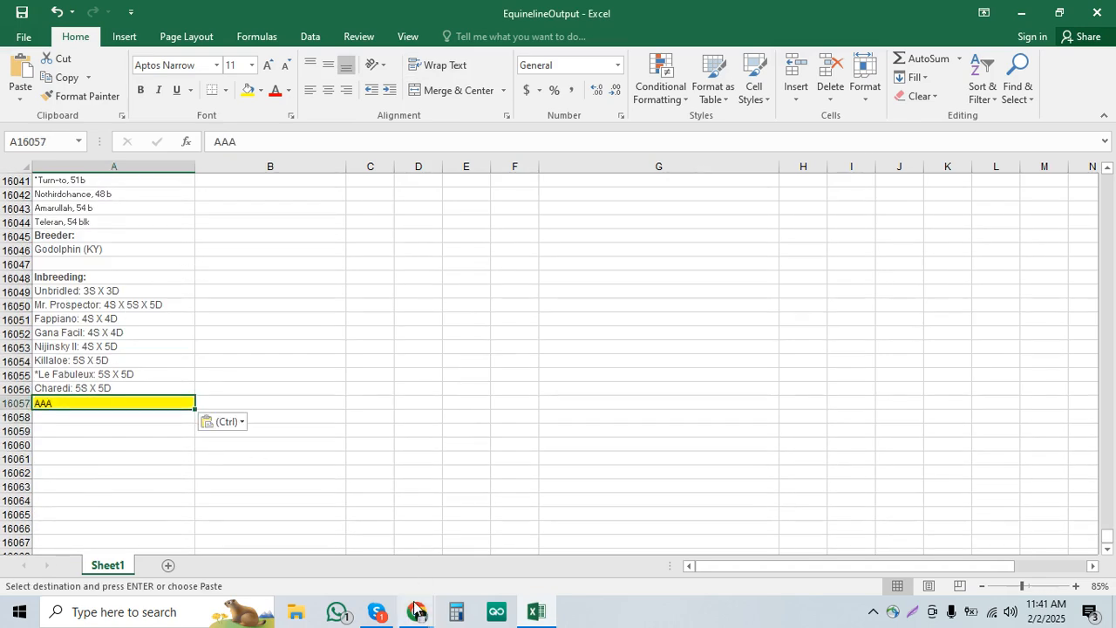
Switch to the EquinelineDams sheet in Chrome and copy the name and year of Seamstress Susie in A205:B205
mouse_move(416, 611)
left_click(404, 571)
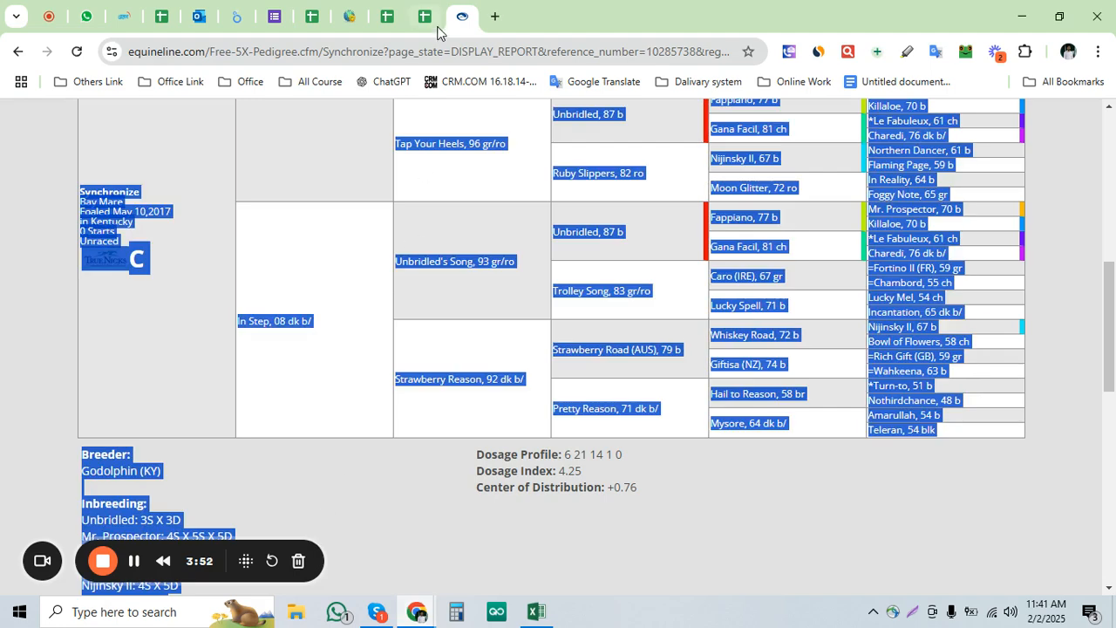
left_click(431, 24)
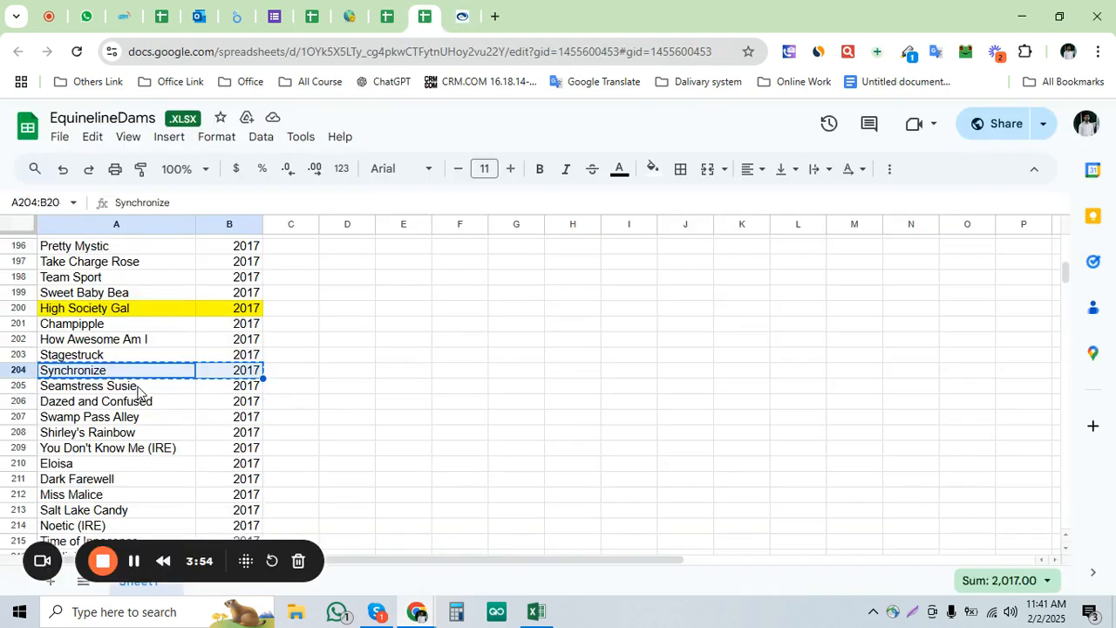
key("Down")
key("shift+Right")
key("ctrl+c")
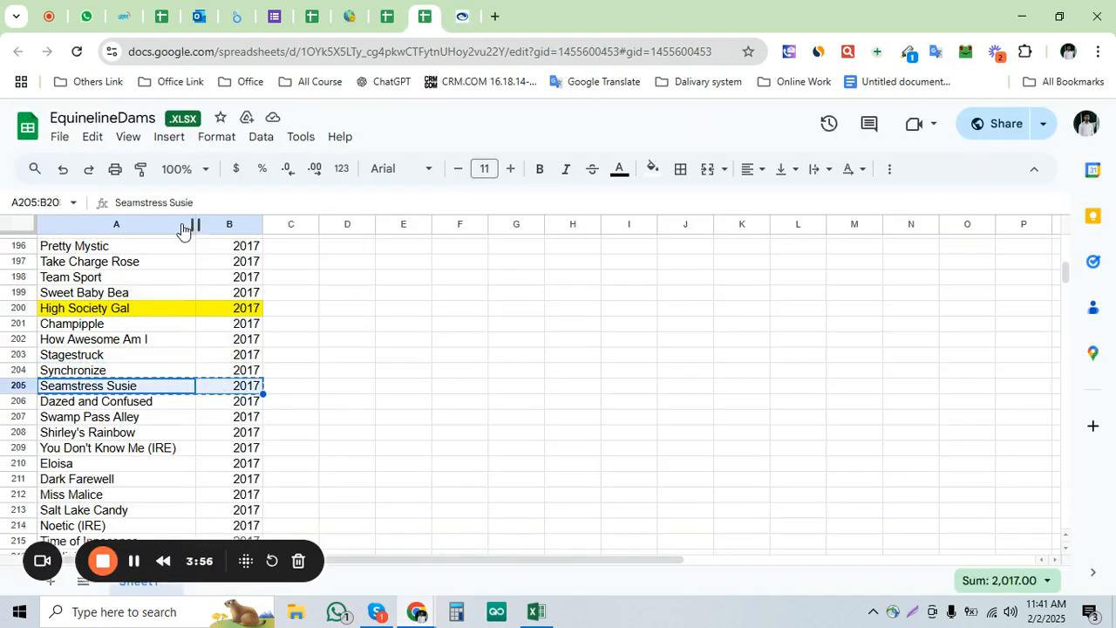
Fill in Equineline's free 5-cross pedigree search with horse name Seamstress Susie and YOB 2017
left_click(462, 15)
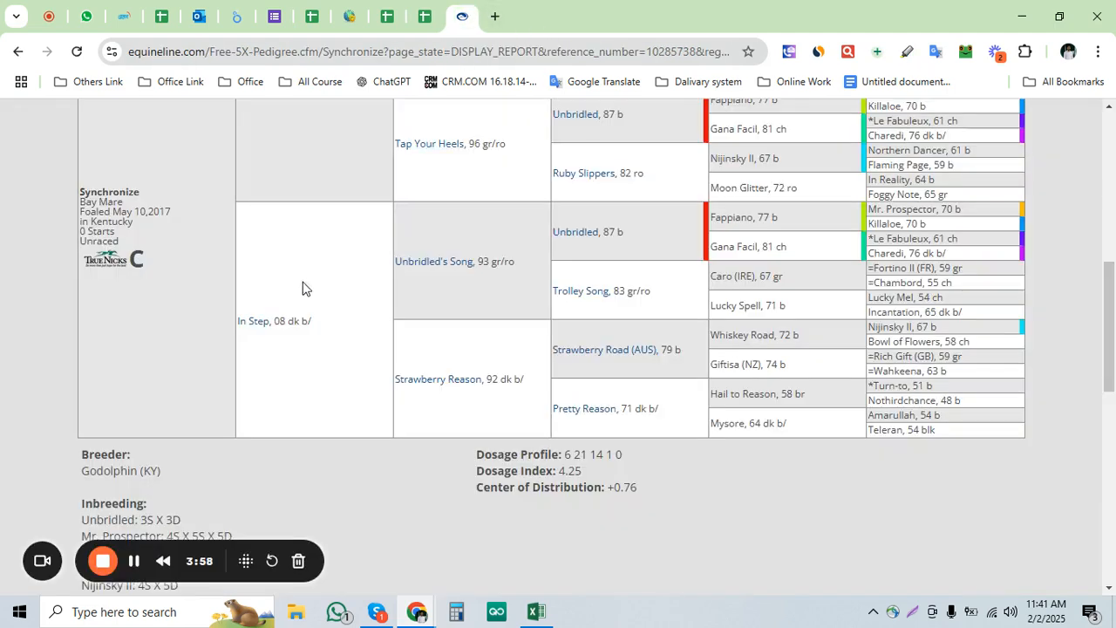
scroll(301, 290, "up", 5)
scroll(294, 293, "up", 2)
left_click(371, 402)
key("ctrl+v")
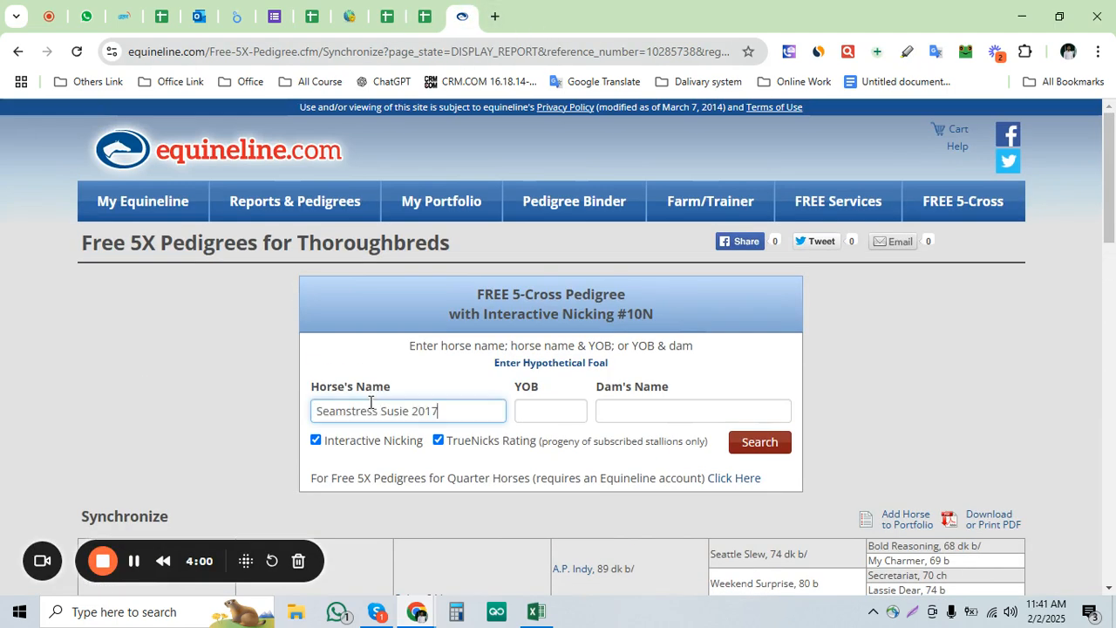
double_click(420, 408)
key("ctrl+x")
key("Tab")
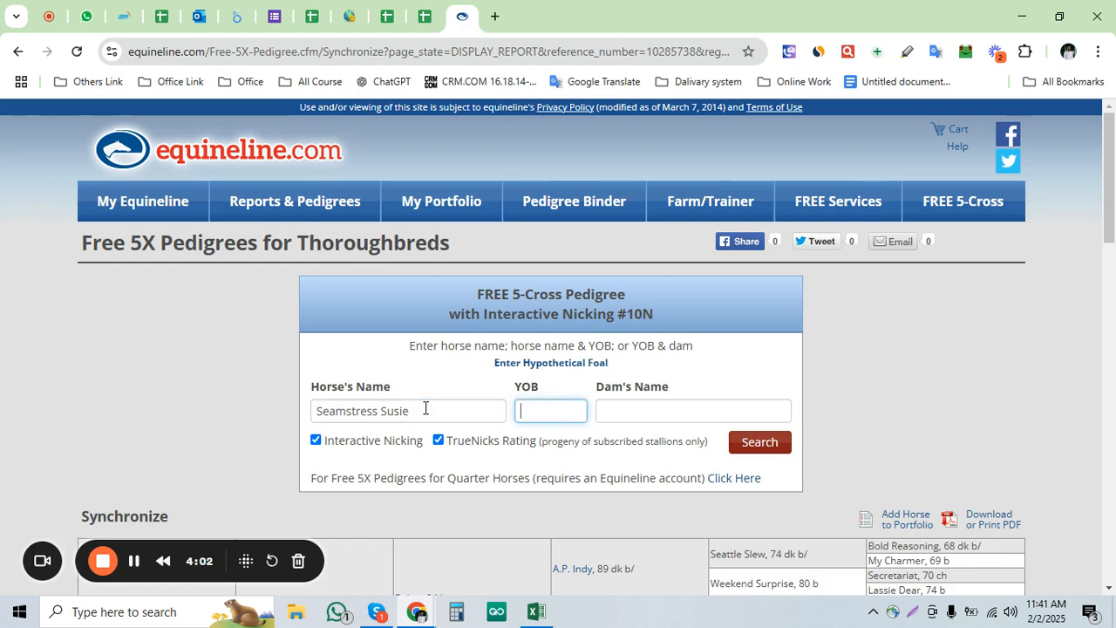
key("ctrl+v")
Run the search and open the free 5-cross pedigree for Seamstress Susie, passing the I'm not a robot check
left_click(766, 448)
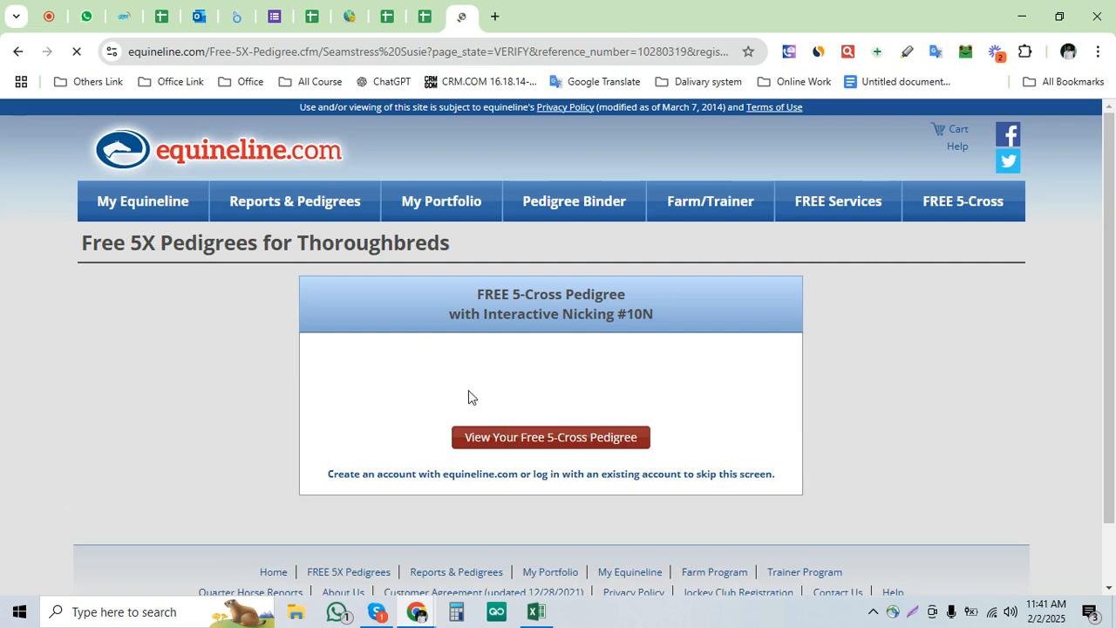
left_click(441, 374)
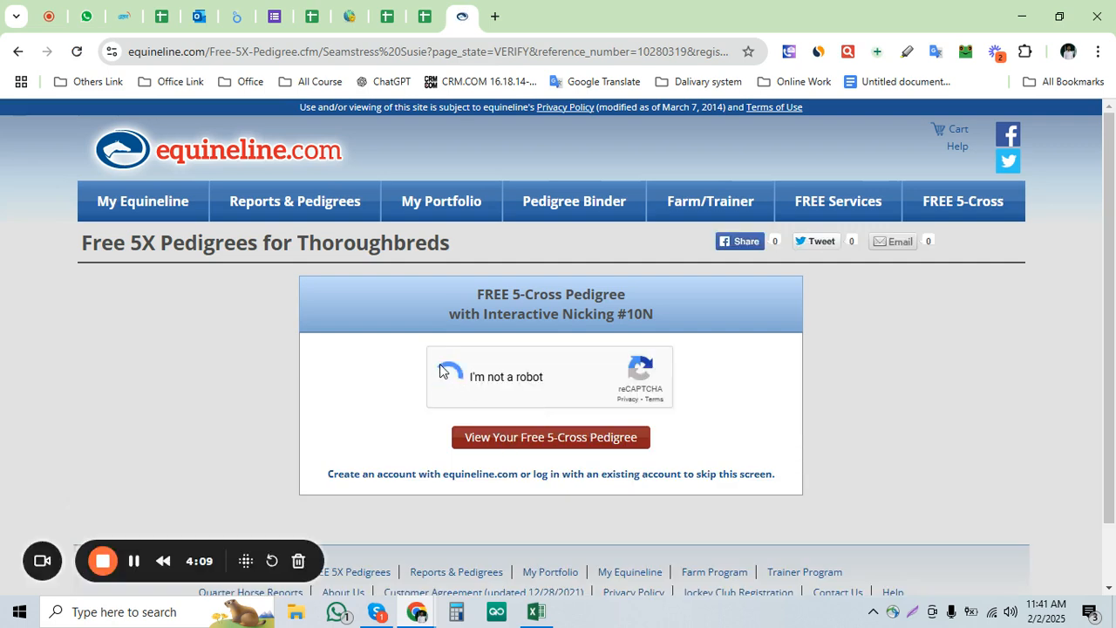
left_click(520, 438)
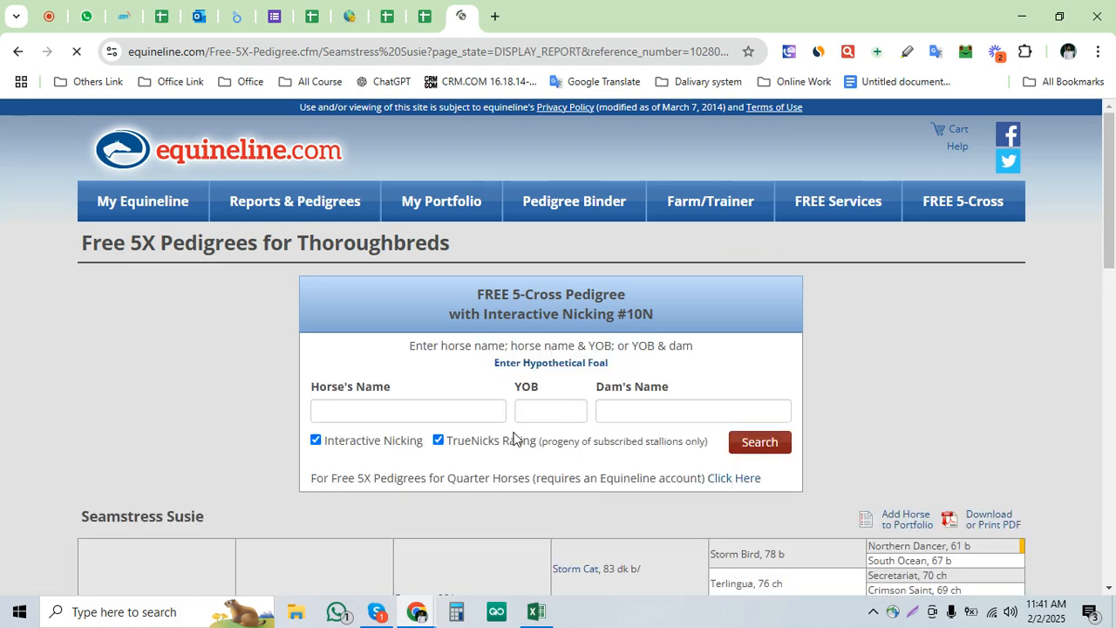
Copy the Seamstress Susie report from its name heading through the pedigree table down to the last Inbreeding entry
scroll(98, 295, "down", 3)
left_click_drag(82, 271, 140, 389)
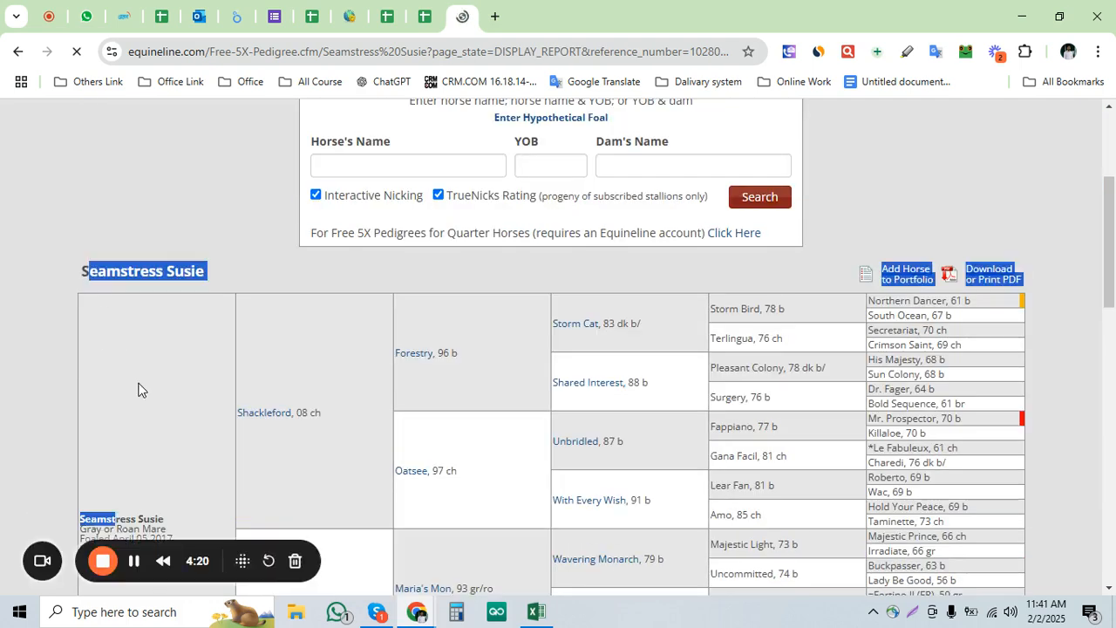
scroll(104, 341, "down", 2)
scroll(98, 324, "up", 1)
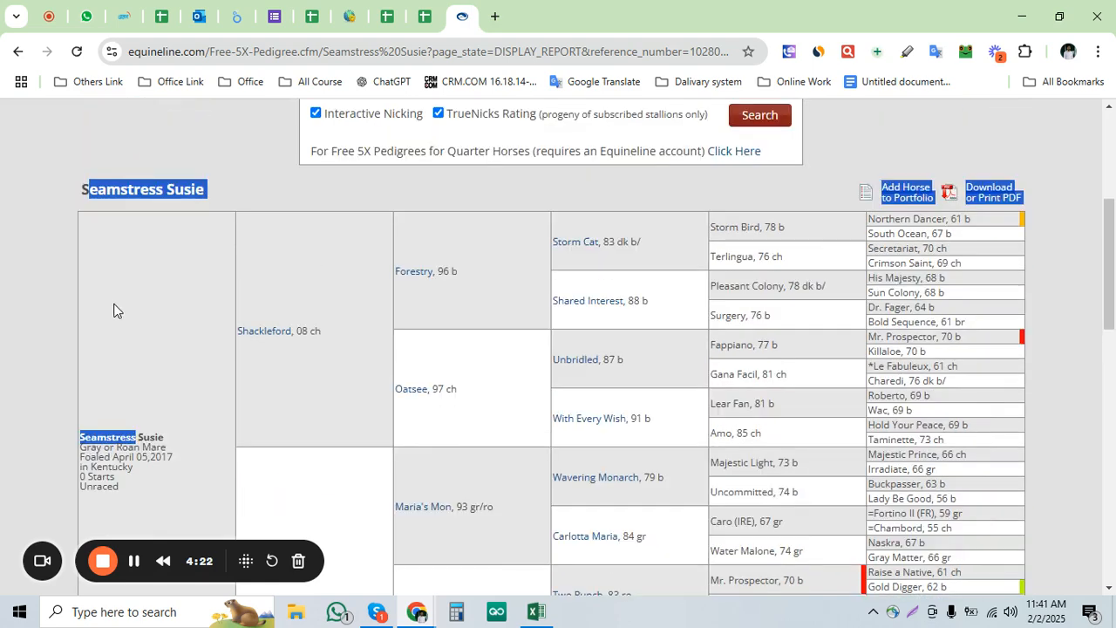
scroll(105, 239, "down", 3)
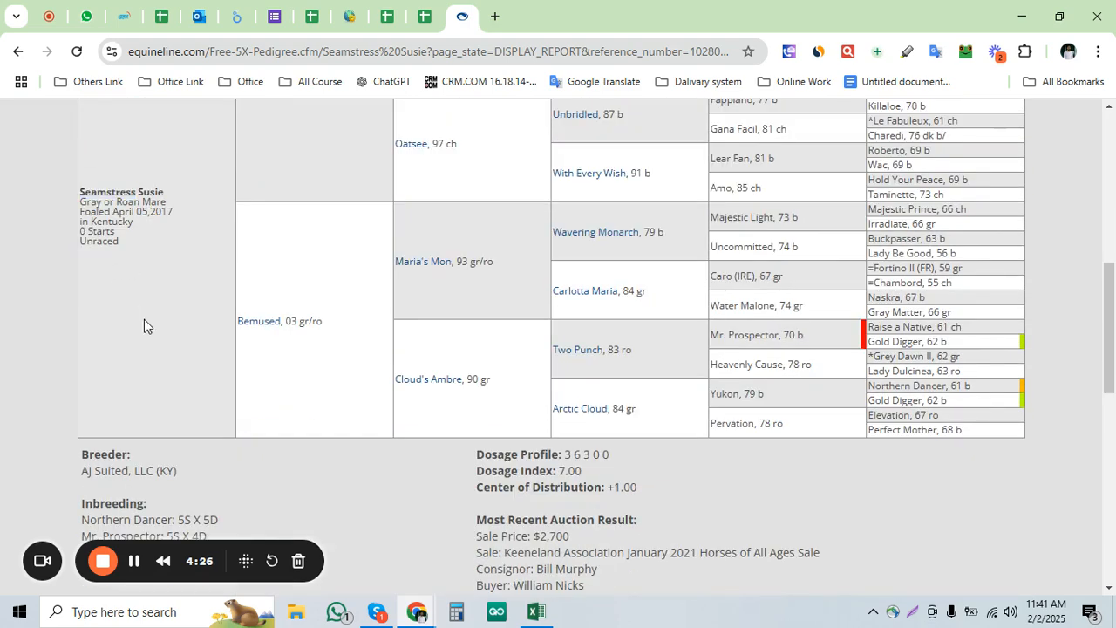
scroll(142, 322, "up", 3)
scroll(139, 324, "down", 6)
left_click_drag(142, 324, 201, 307)
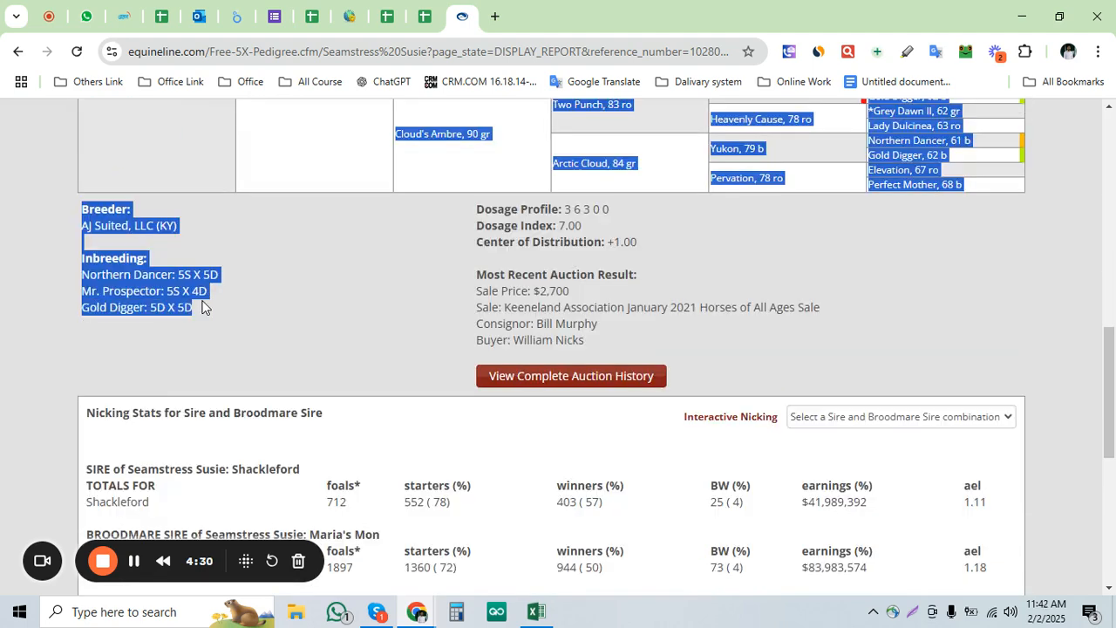
Switch to the EquinelineOutput workbook in Excel, paste the Seamstress Susie pedigree at A16058 and turn off text wrapping for it
left_click(536, 611)
left_click(125, 415)
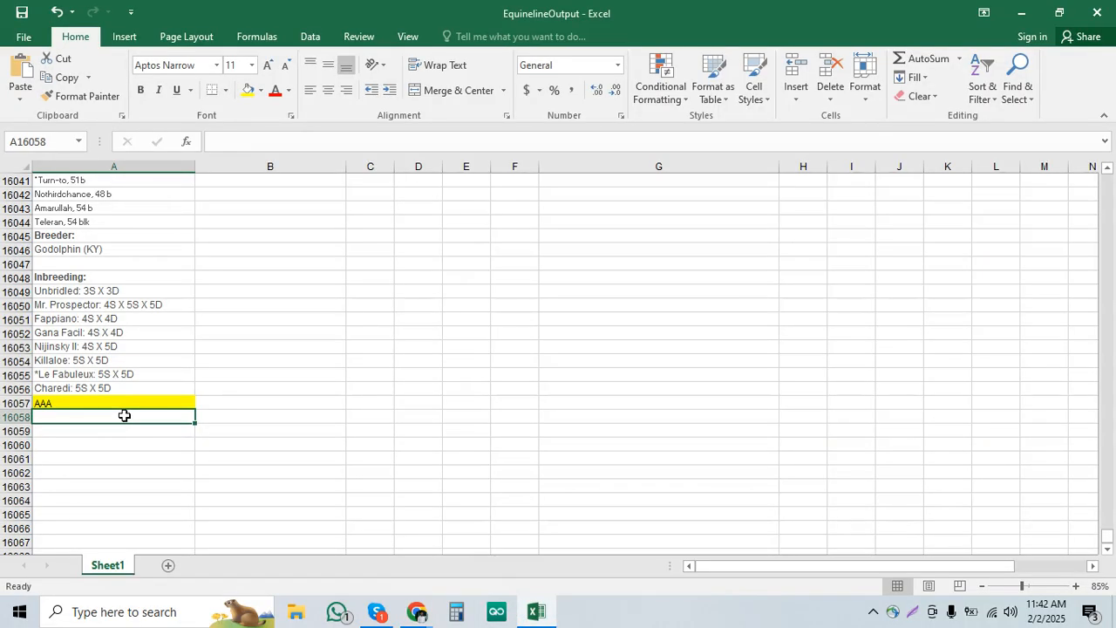
key("ctrl+v")
left_click(440, 65)
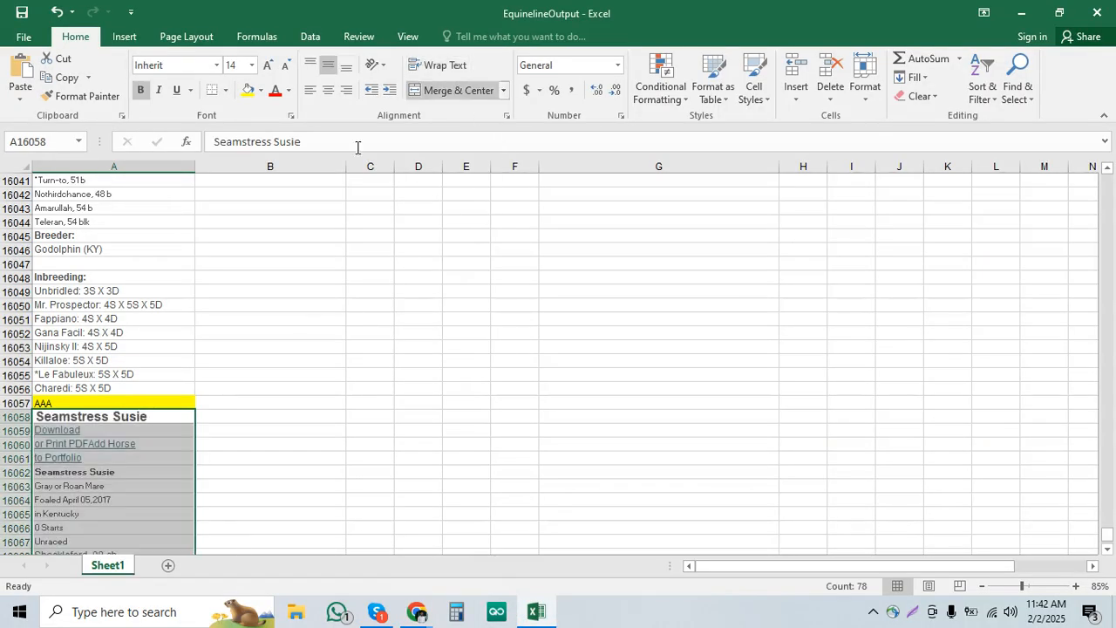
Copy the yellow AAA separator from A16057 into A16137, directly below the Seamstress Susie pedigree, and save the workbook
left_click(145, 399)
key("ctrl+c")
scroll(183, 358, "down", 20)
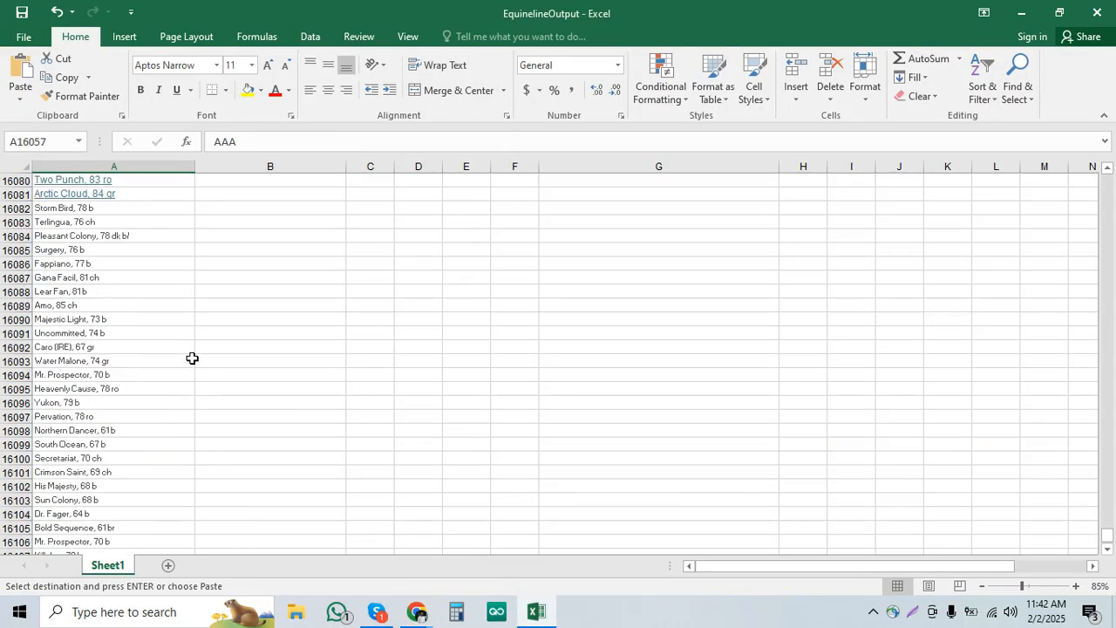
scroll(191, 358, "down", 6)
left_click(119, 391)
key("ctrl+v")
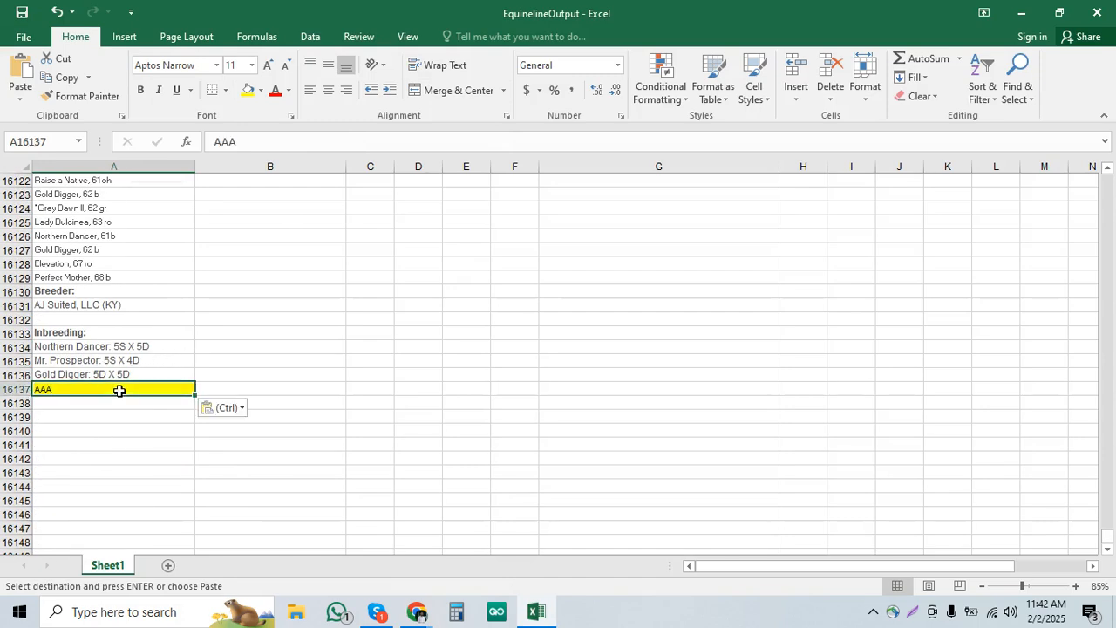
key("ctrl+s")
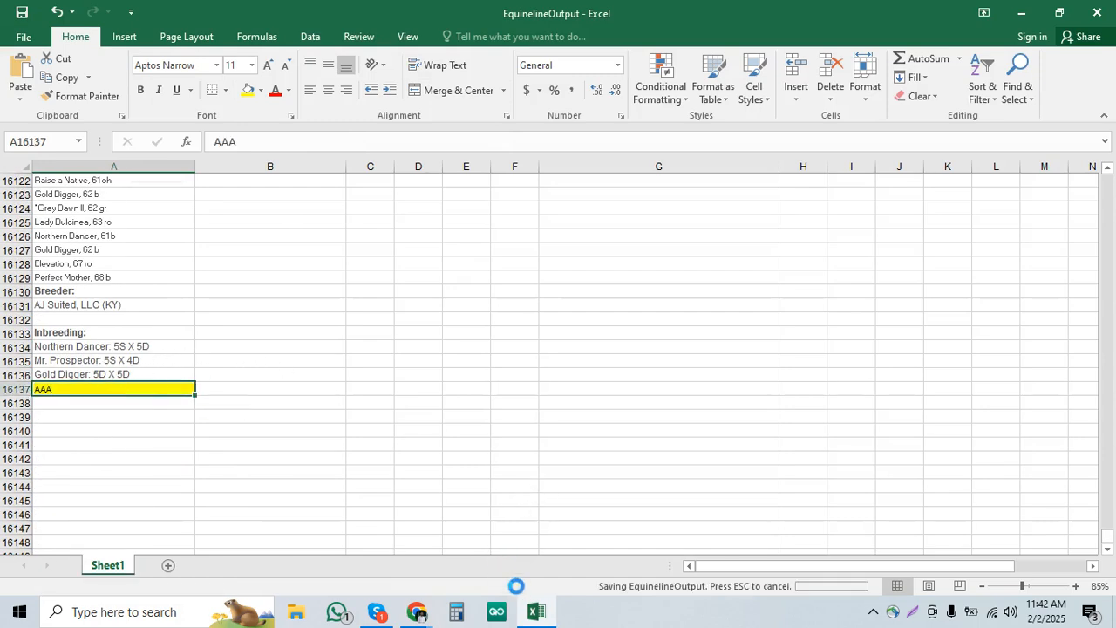
Switch to Chrome, check the current dam in the EquinelineDams sheet and review the Seamstress Susie report from its heading to the Inbreeding list
mouse_move(416, 612)
left_click(352, 540)
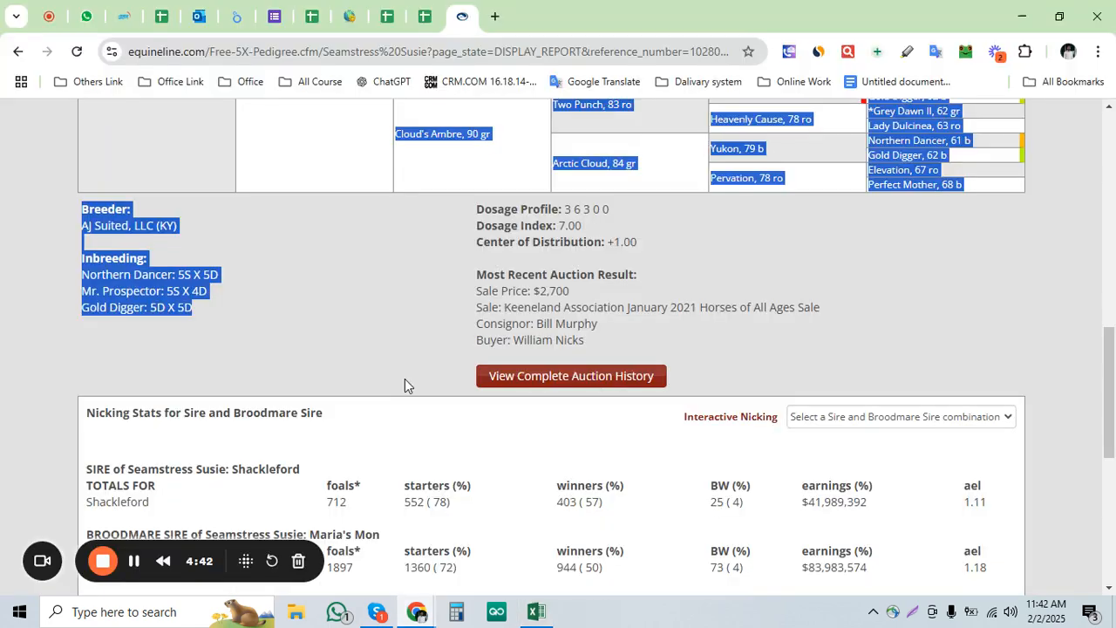
key("ctrl+shift+Tab")
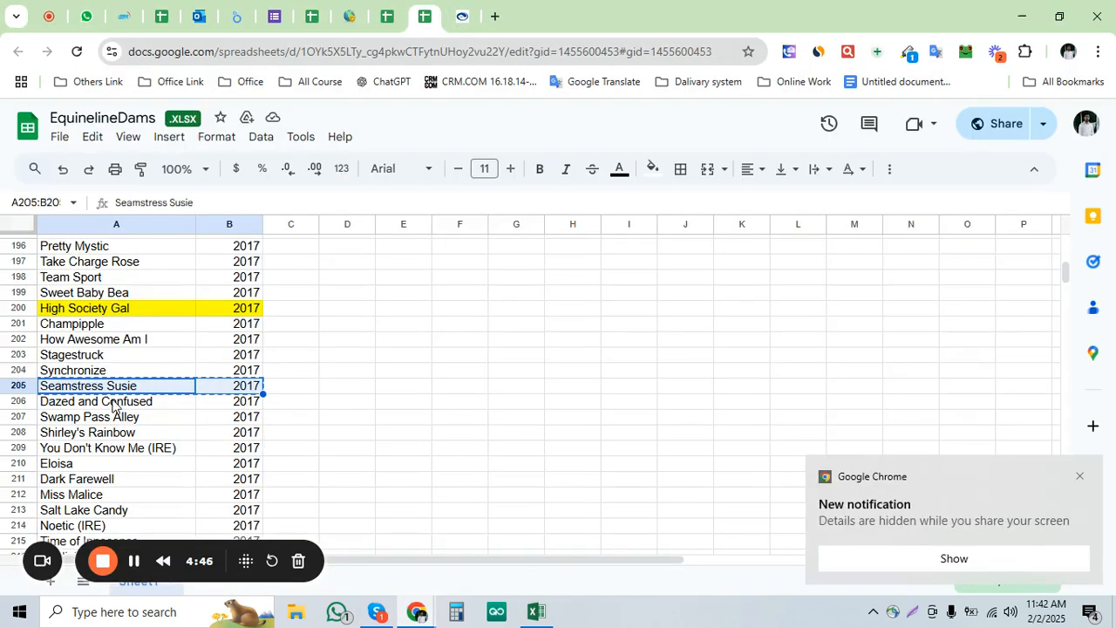
left_click(459, 18)
scroll(260, 329, "up", 4)
scroll(199, 291, "down", 1)
scroll(137, 227, "up", 2)
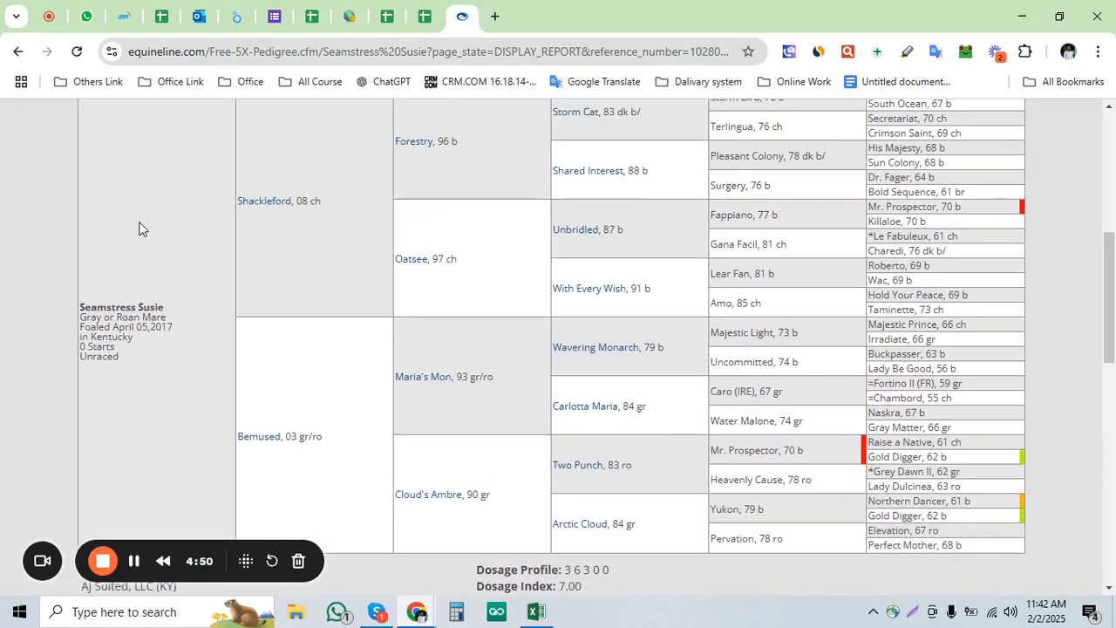
scroll(176, 280, "down", 3)
scroll(175, 286, "down", 3)
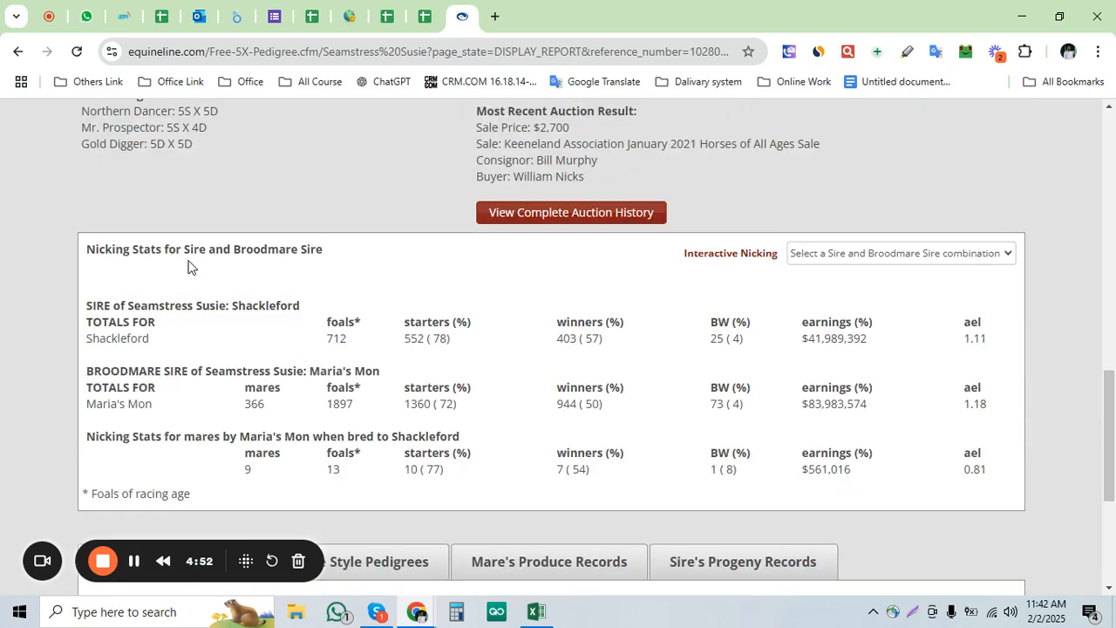
scroll(200, 261, "up", 1)
left_click_drag(196, 225, 87, 158)
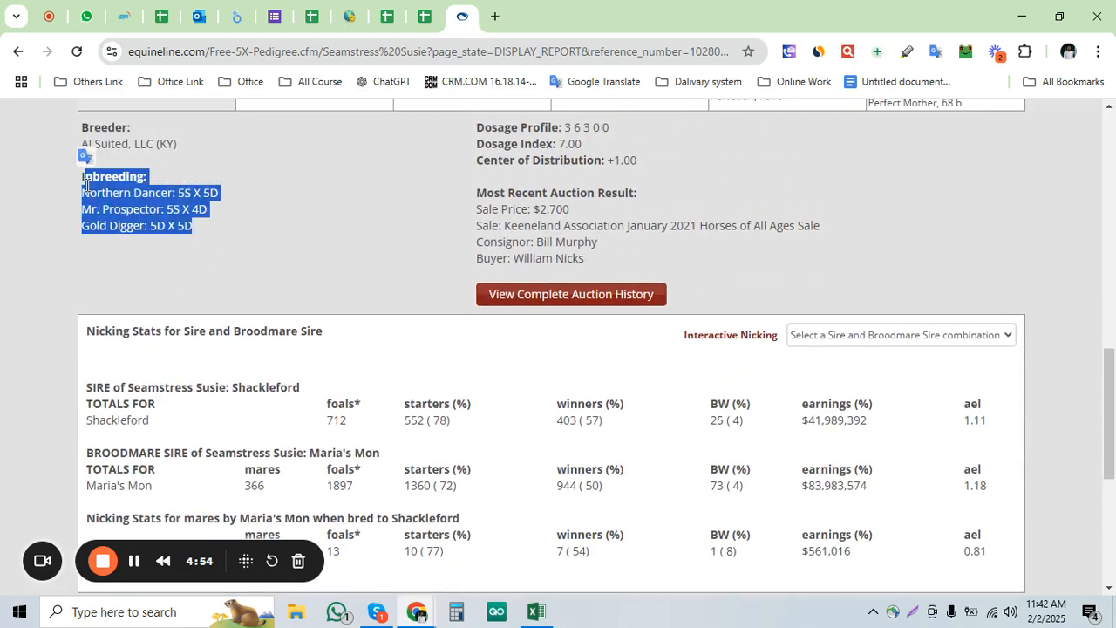
left_click(161, 199)
scroll(228, 255, "up", 5)
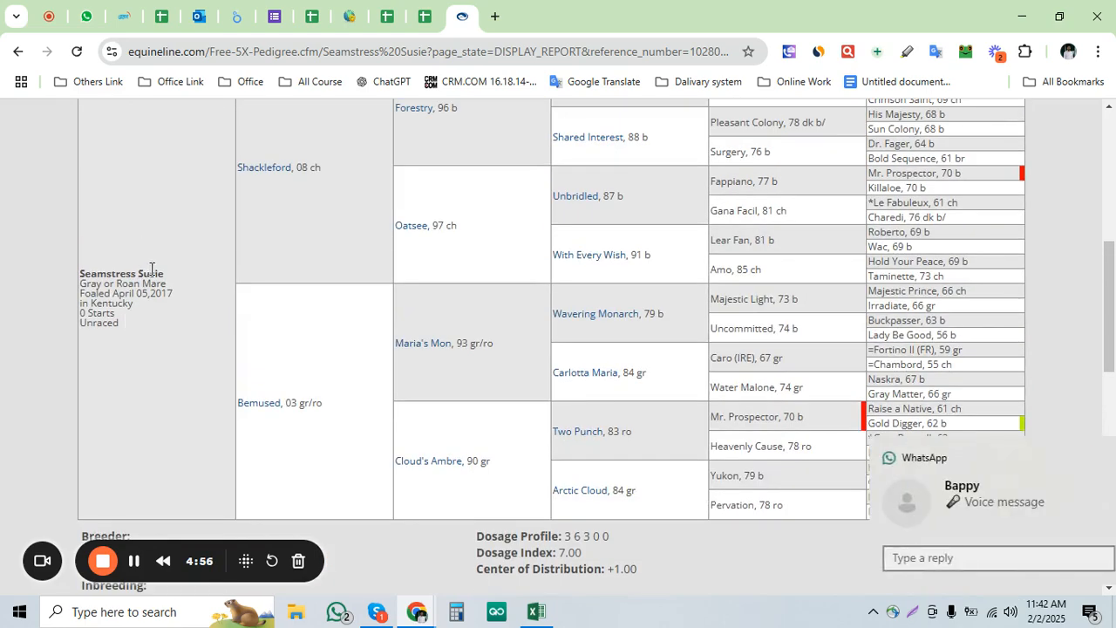
left_click(1079, 457)
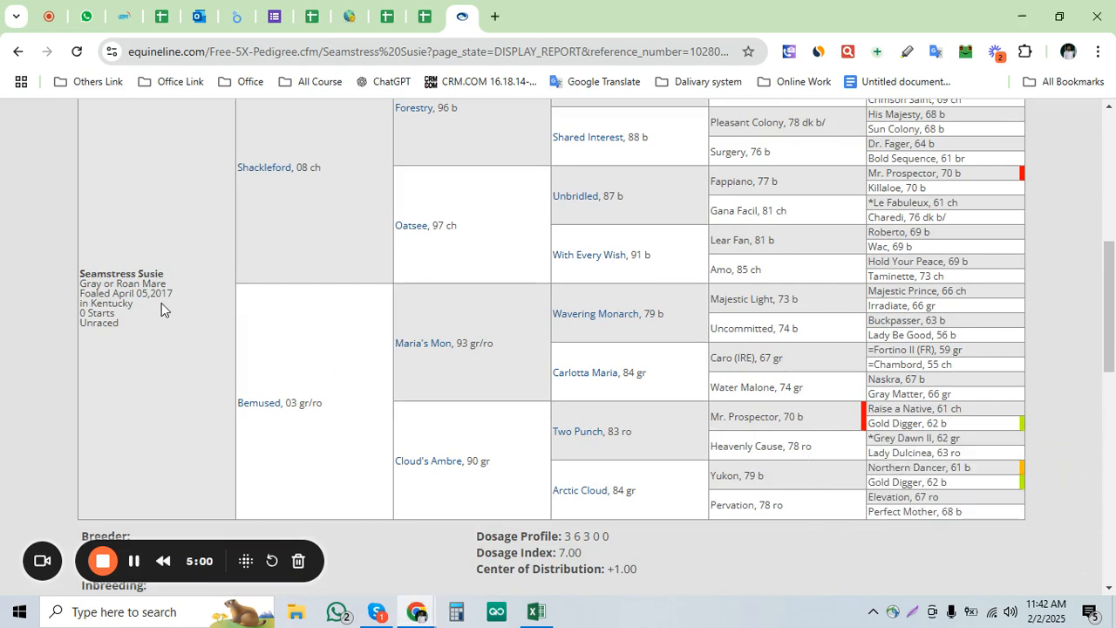
mouse_move(540, 616)
scroll(281, 424, "up", 3)
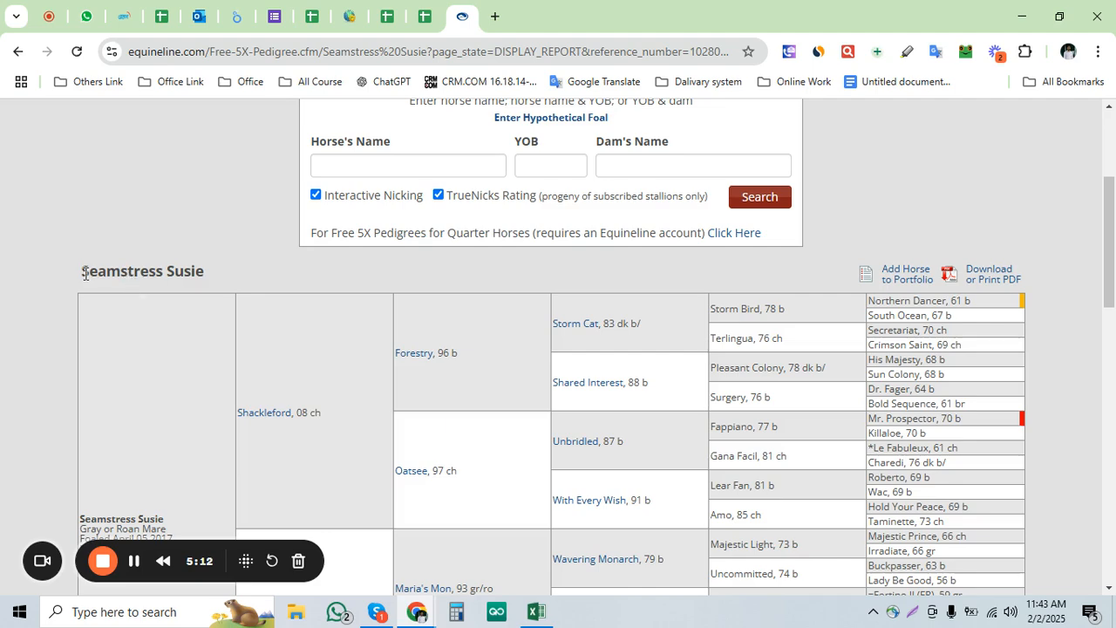
Switch to Excel and review the pasted Seamstress Susie block up to its heading, then check that dam's row in Chrome's EquinelineDams sheet
left_click_drag(82, 272, 209, 291)
left_click(535, 611)
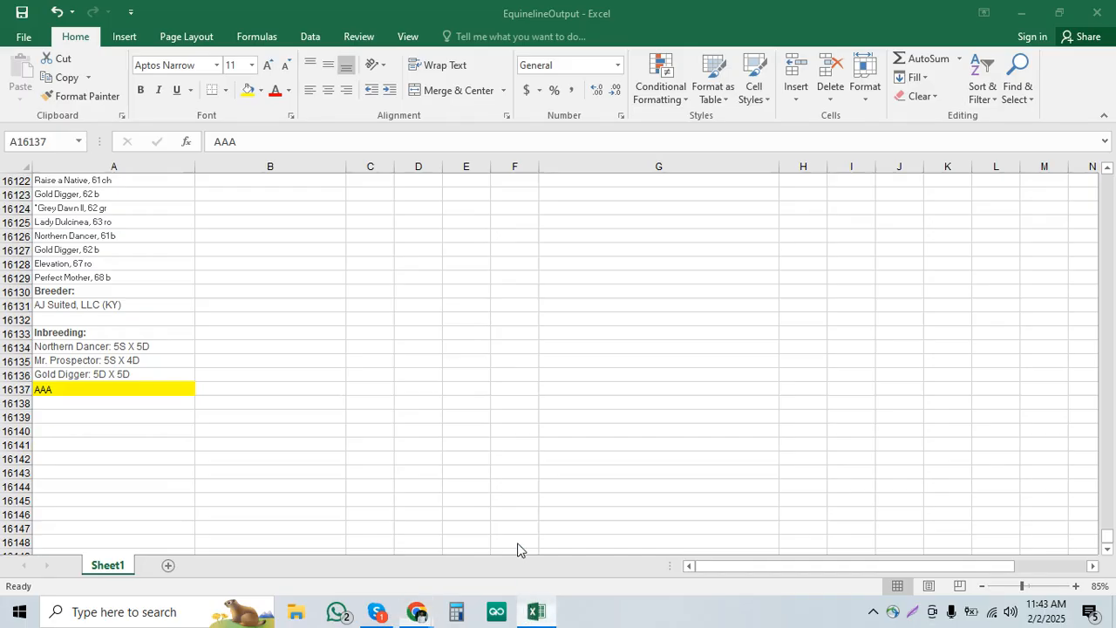
scroll(259, 401, "up", 20)
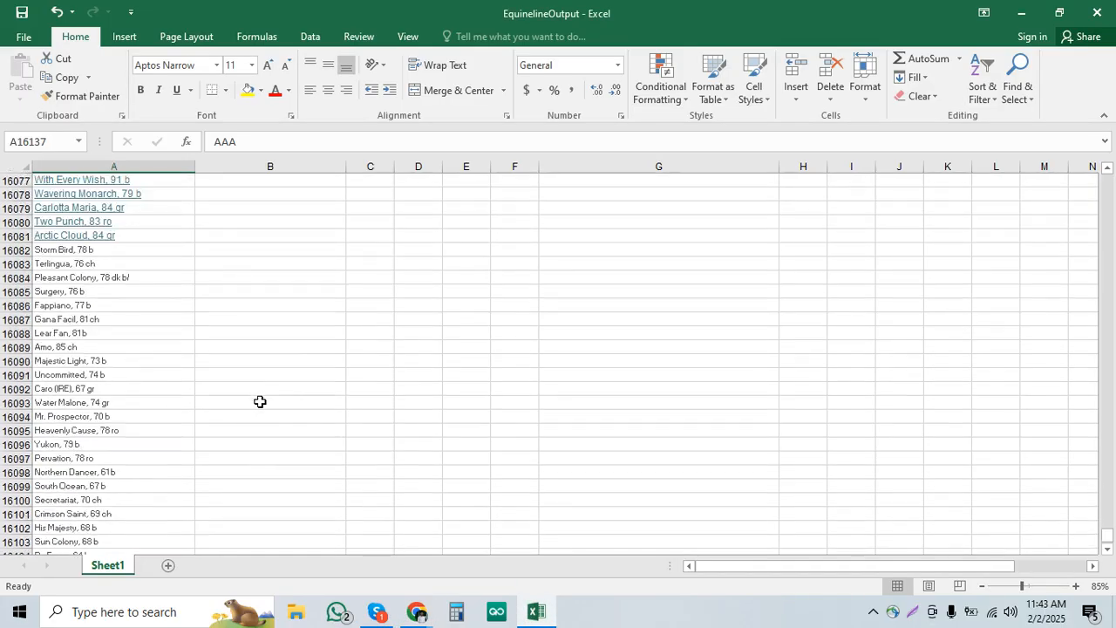
scroll(259, 403, "up", 6)
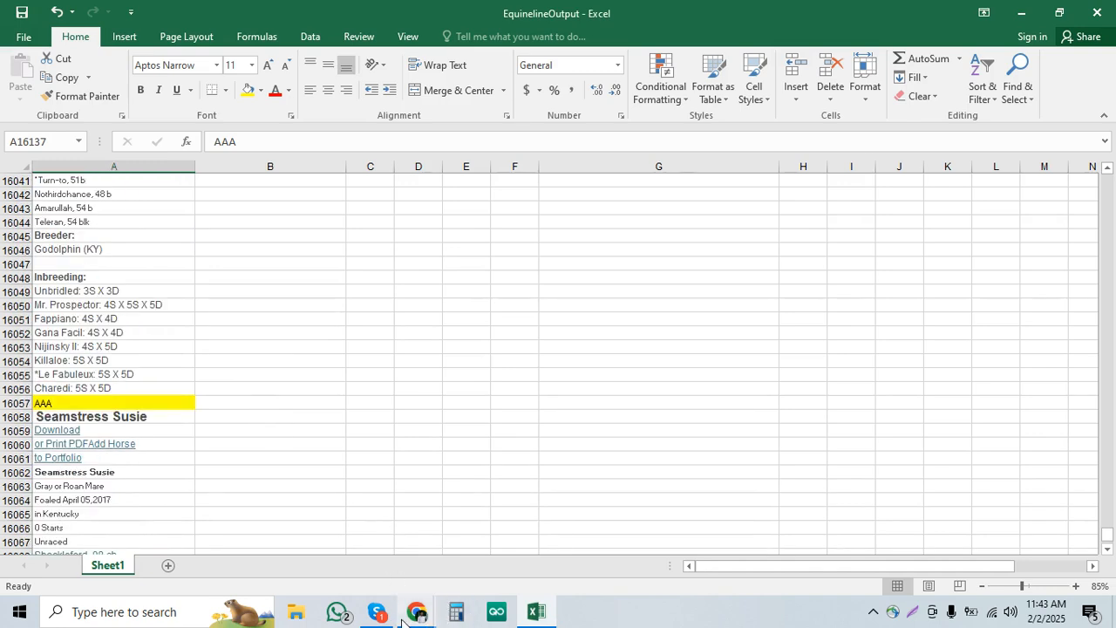
mouse_move(417, 611)
left_click(343, 553)
left_click(425, 17)
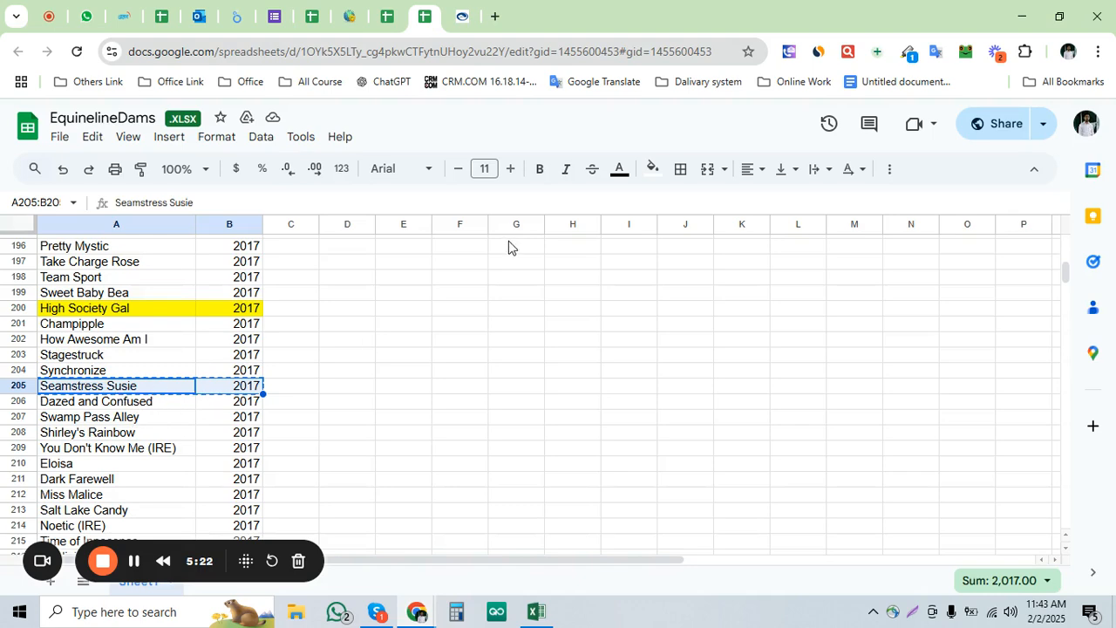
Return to the EquinelineOutput workbook in Excel and copy the preceding dam's heading, Synchronize, from A15972
left_click(542, 616)
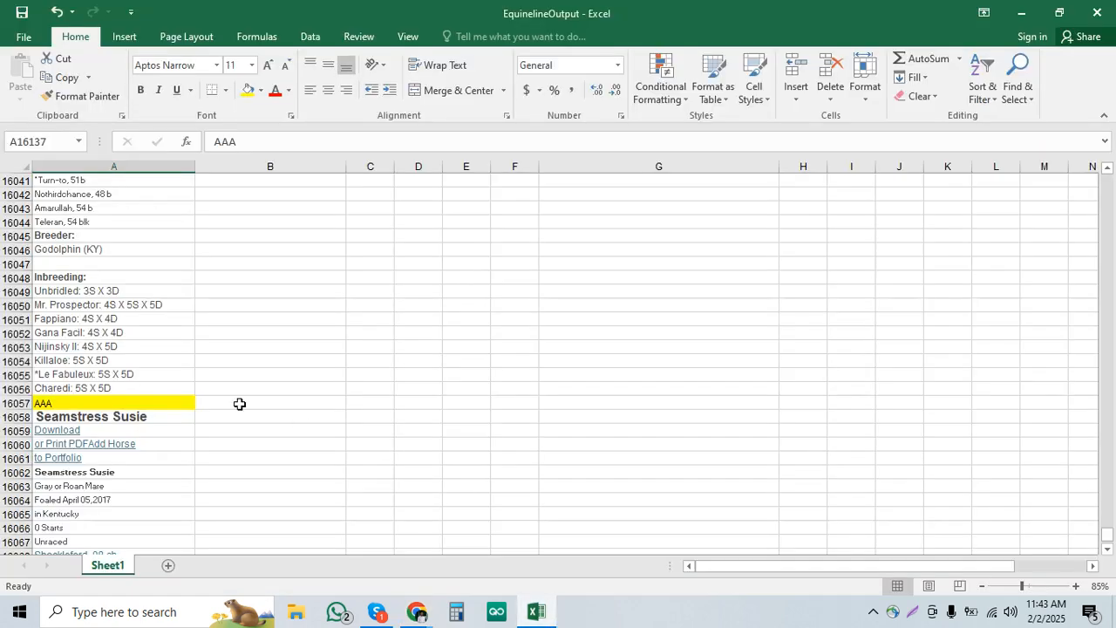
scroll(238, 403, "up", 3)
scroll(218, 400, "down", 3)
left_click(166, 421)
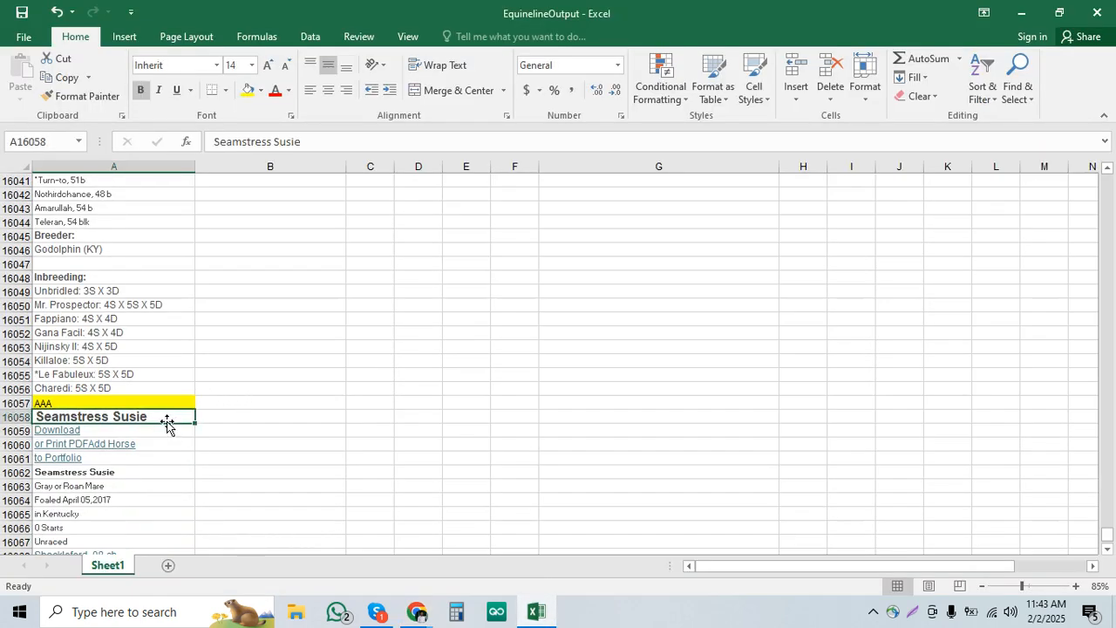
scroll(182, 422, "up", 20)
scroll(184, 423, "up", 4)
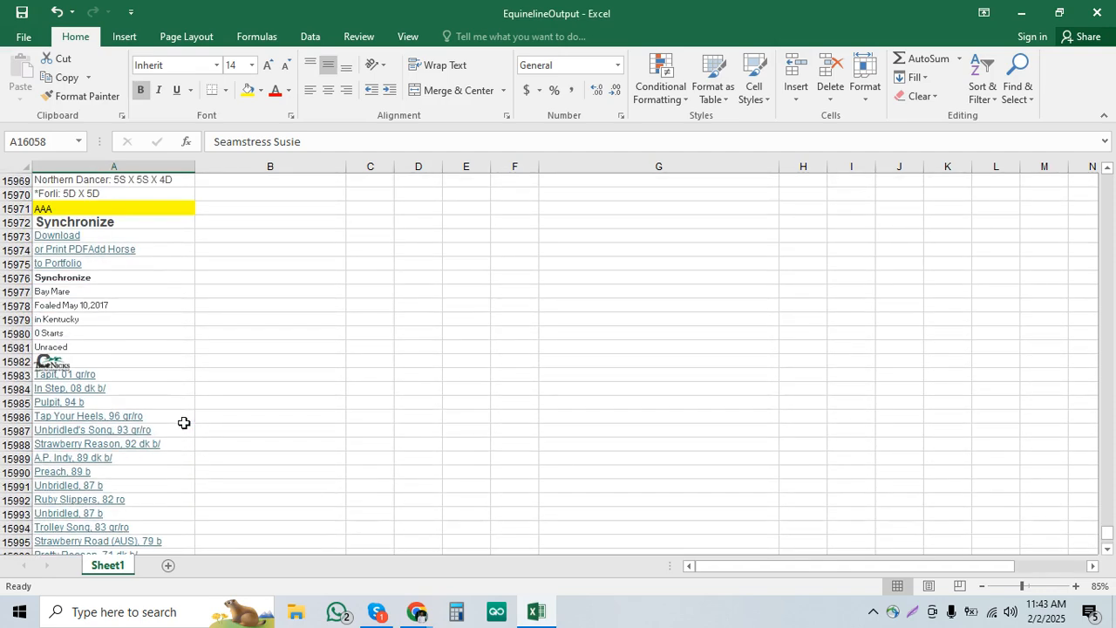
left_click(165, 223)
key("ctrl+c")
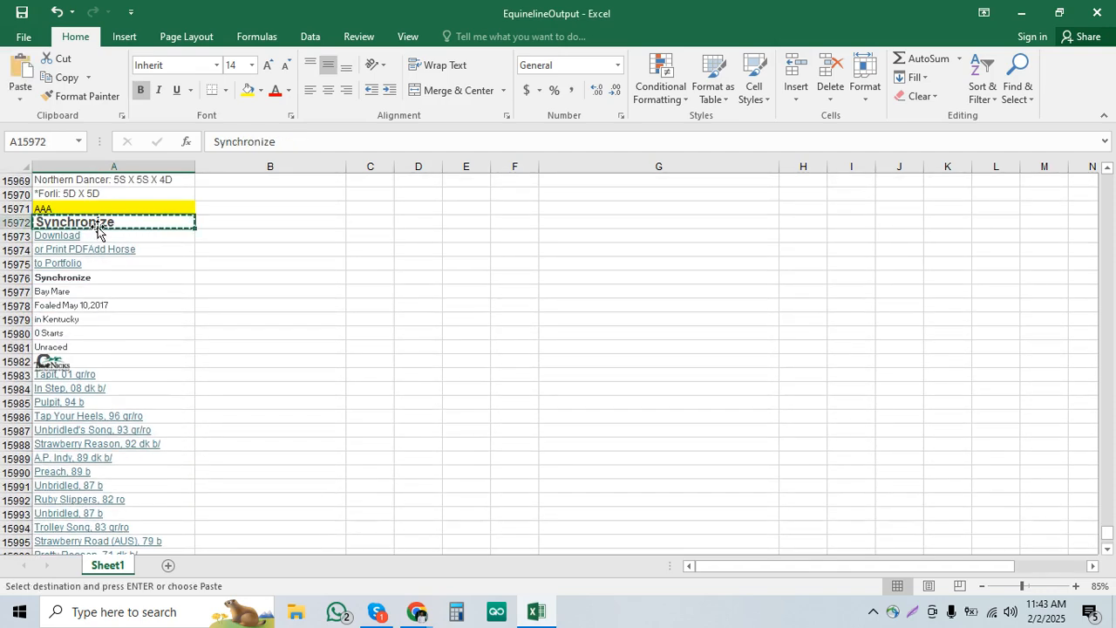
Switch to the EquinelineDams sheet in Chrome and search it for the copied name Synchronize
mouse_move(419, 616)
left_click(327, 531)
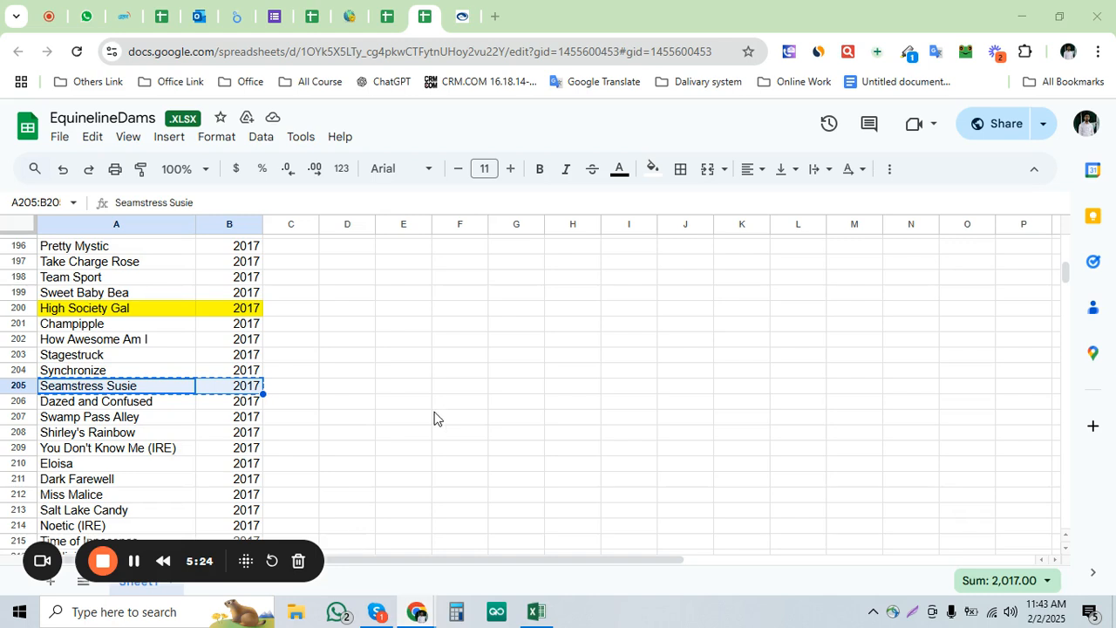
left_click(441, 405)
key("ctrl+f")
key("ctrl+v")
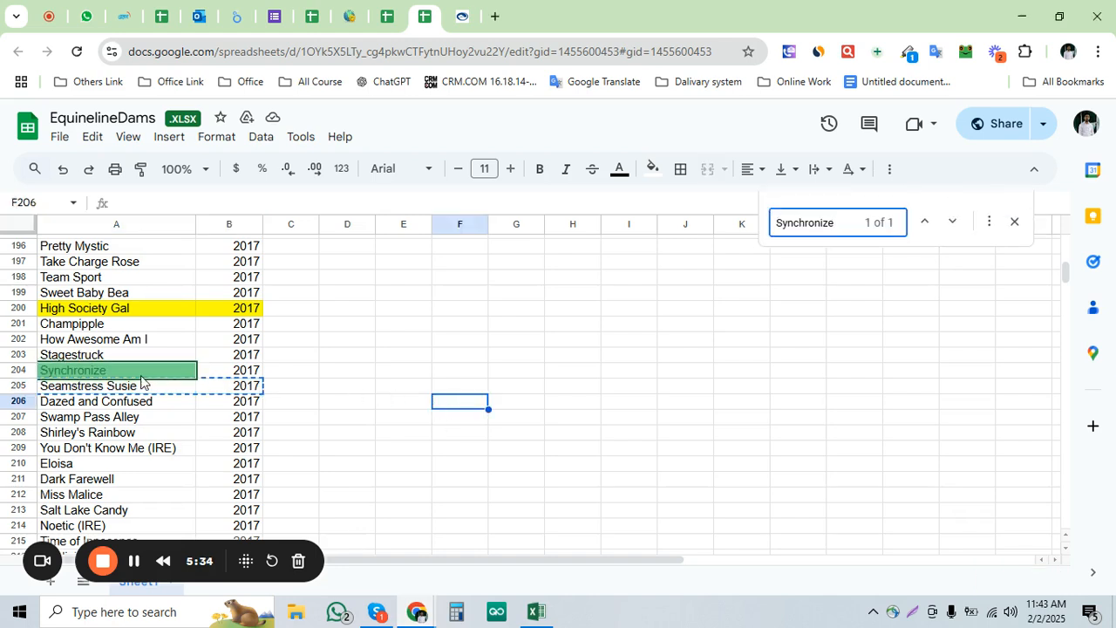
Take the name Seamstress Susie from A205 in EquinelineDams and find it in the EquinelineOutput workbook in Excel
left_click(152, 386)
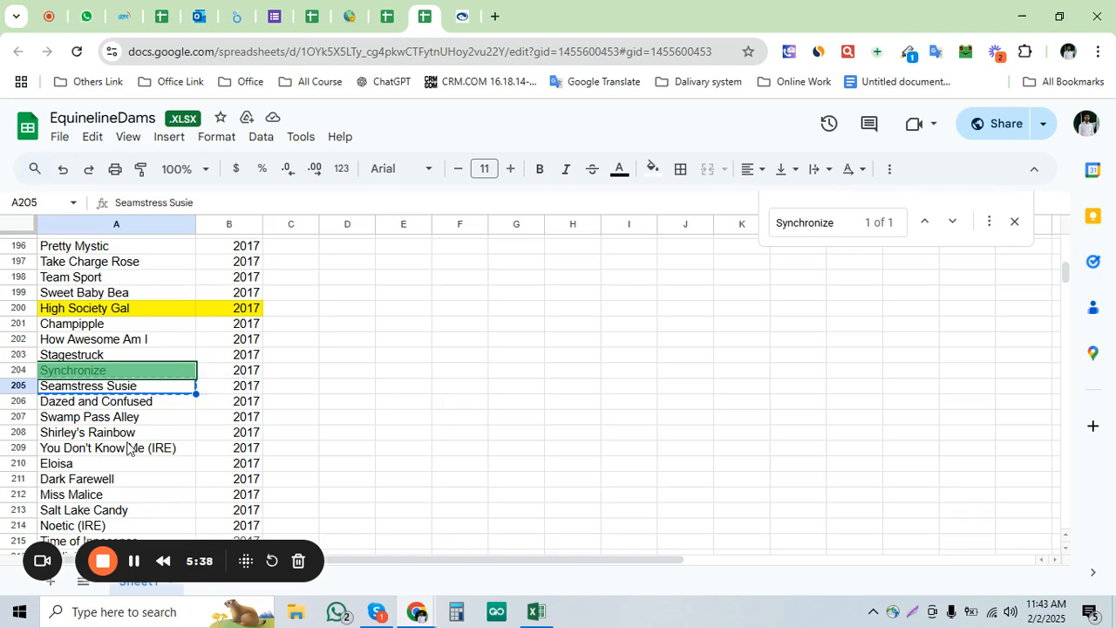
left_click(551, 614)
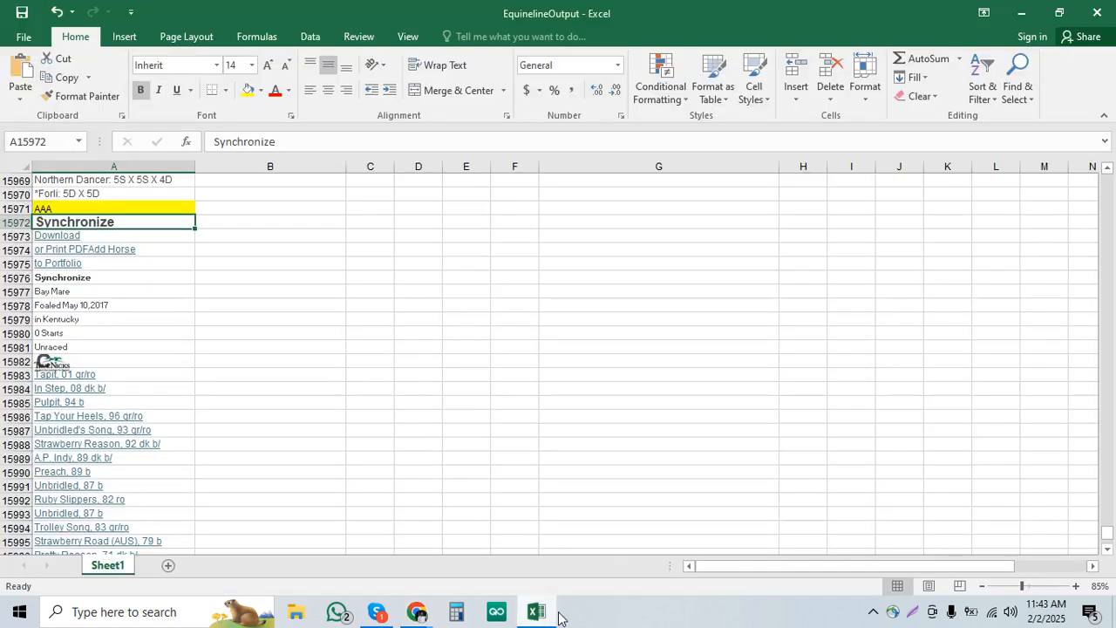
left_click(430, 386)
key("ctrl+f")
key("ctrl+v")
left_click(631, 380)
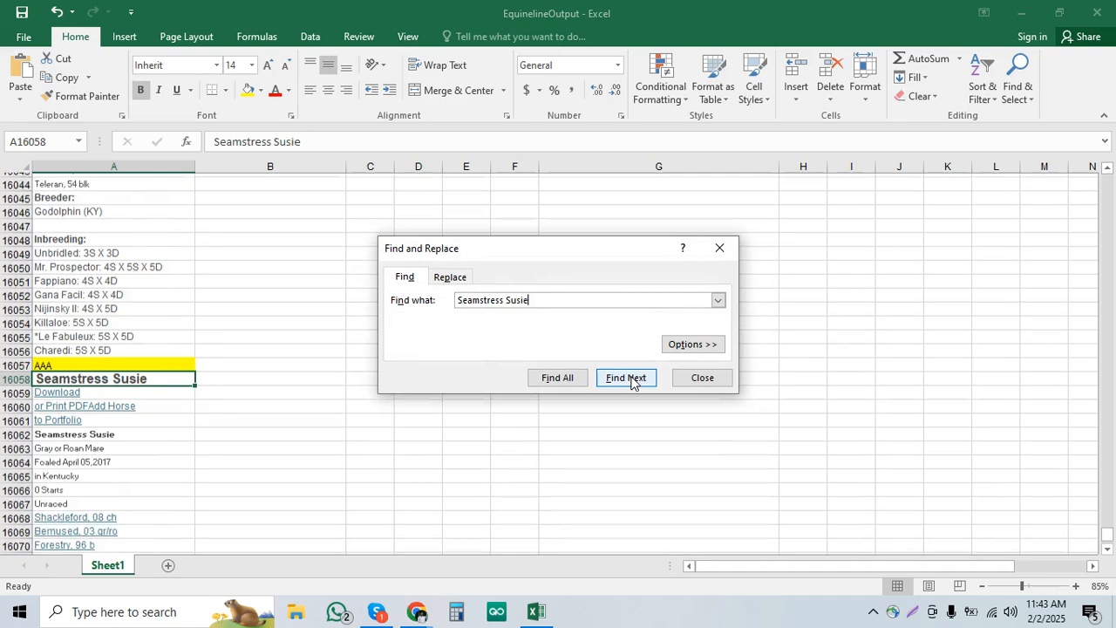
left_click(679, 376)
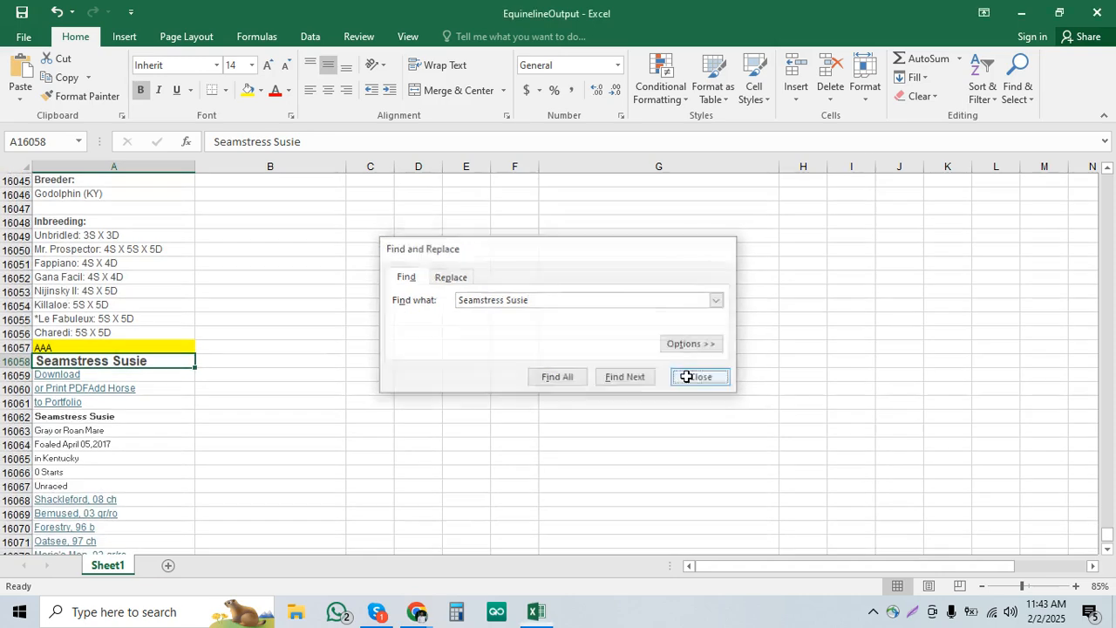
Copy the yellow AAA separator above the Seamstress Susie heading and paste it into A16137, below her last Inbreeding entry
left_click(115, 343)
key("ctrl+c")
scroll(135, 347, "down", 13)
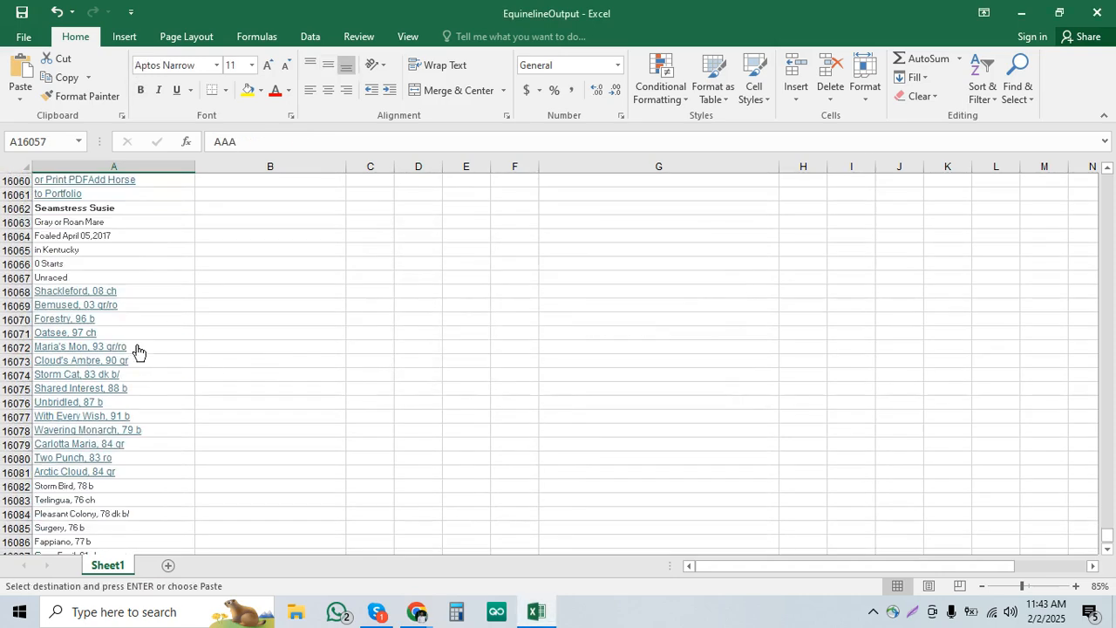
scroll(136, 348, "down", 11)
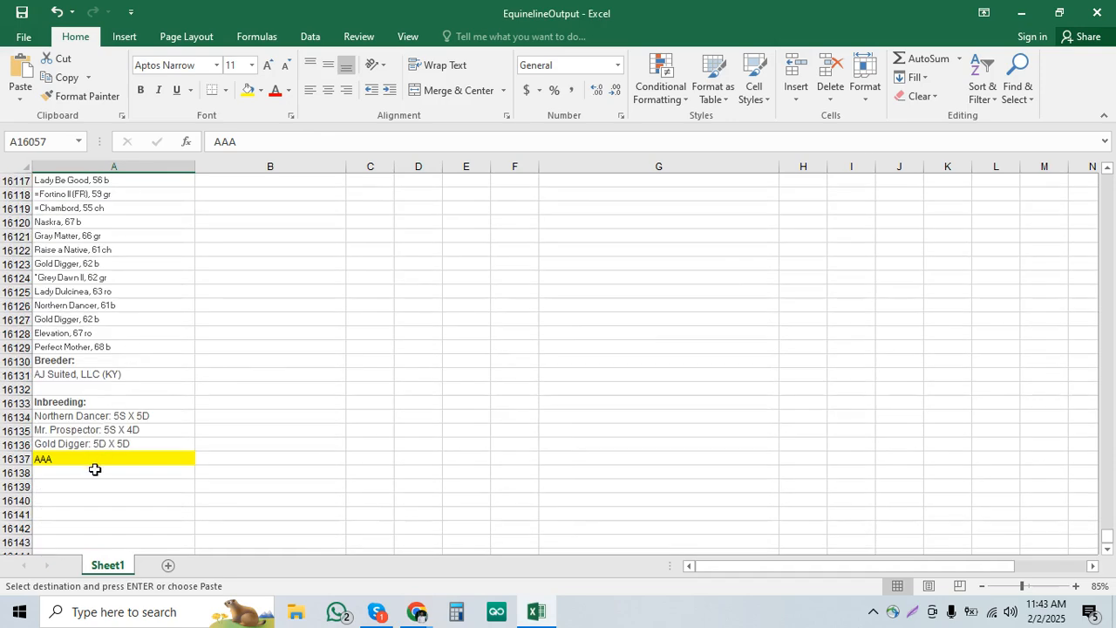
left_click(107, 459)
key("ctrl+v")
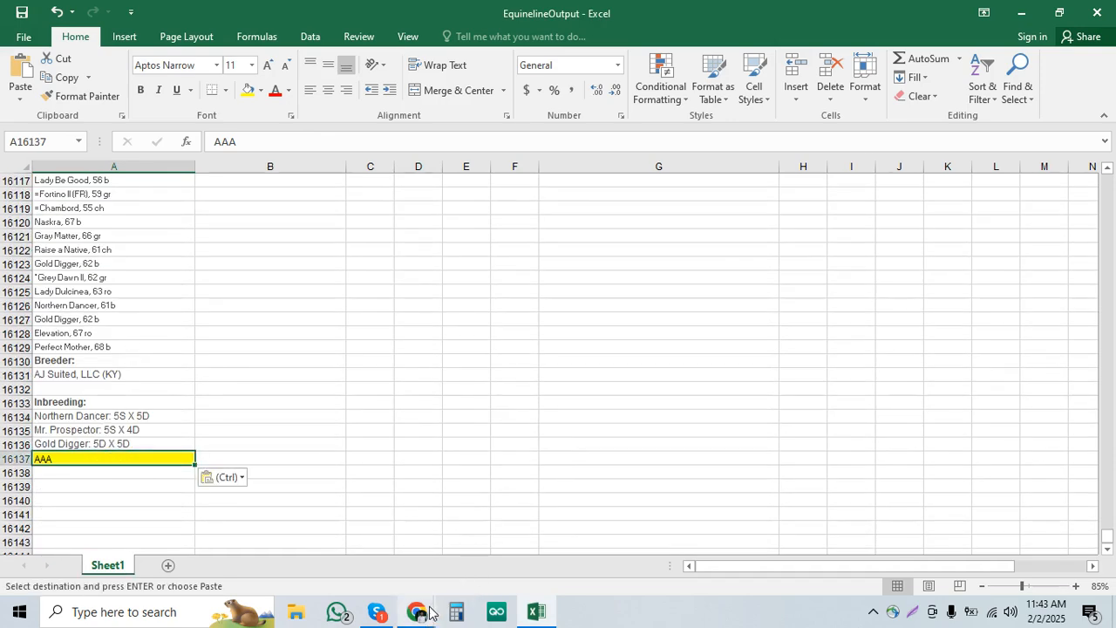